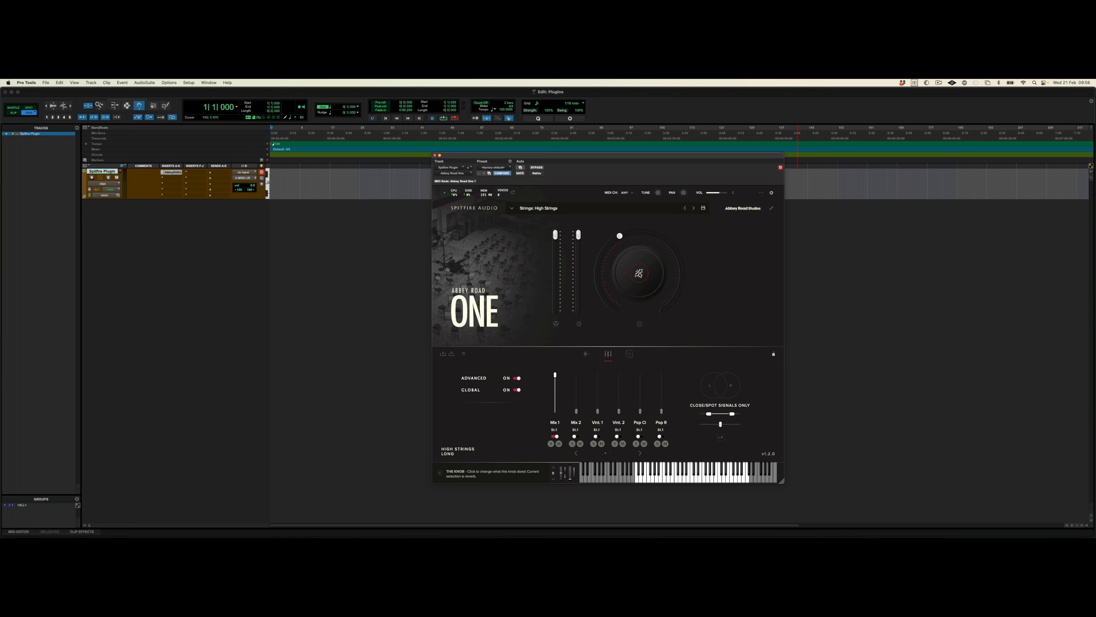
Step: Assign the large knob to Release and turn it up to roughly three quarters
{"action": "left_click", "coordinate": [639, 273]}
{"action": "left_click", "coordinate": [709, 260]}
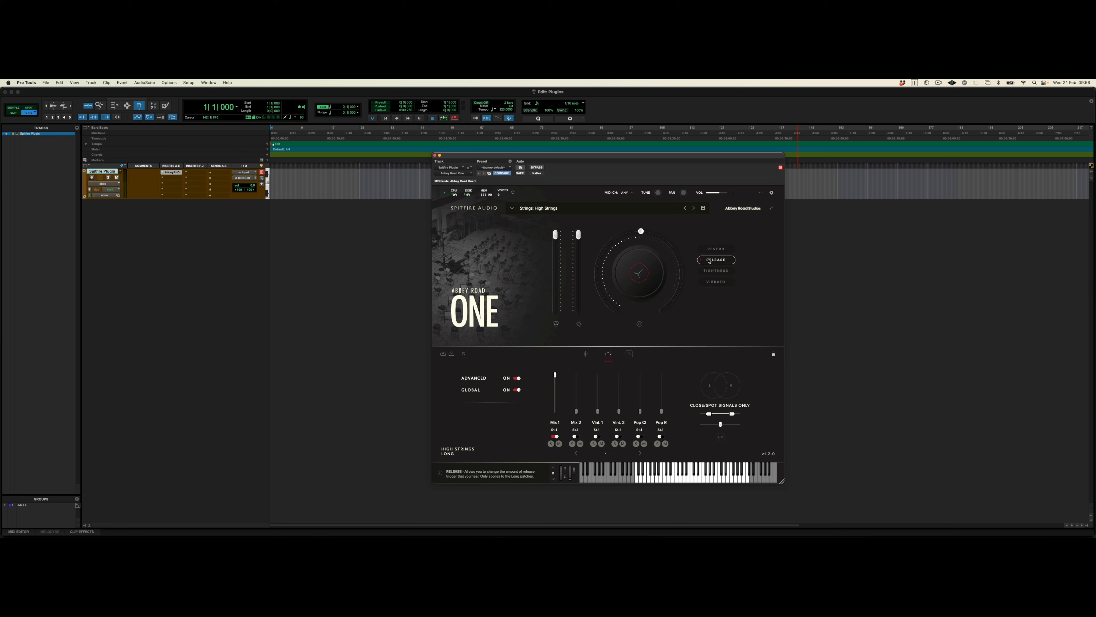
{"action": "mouse_move", "coordinate": [644, 234]}
{"action": "left_click_drag", "start_coordinate": [641, 232], "coordinate": [671, 260]}
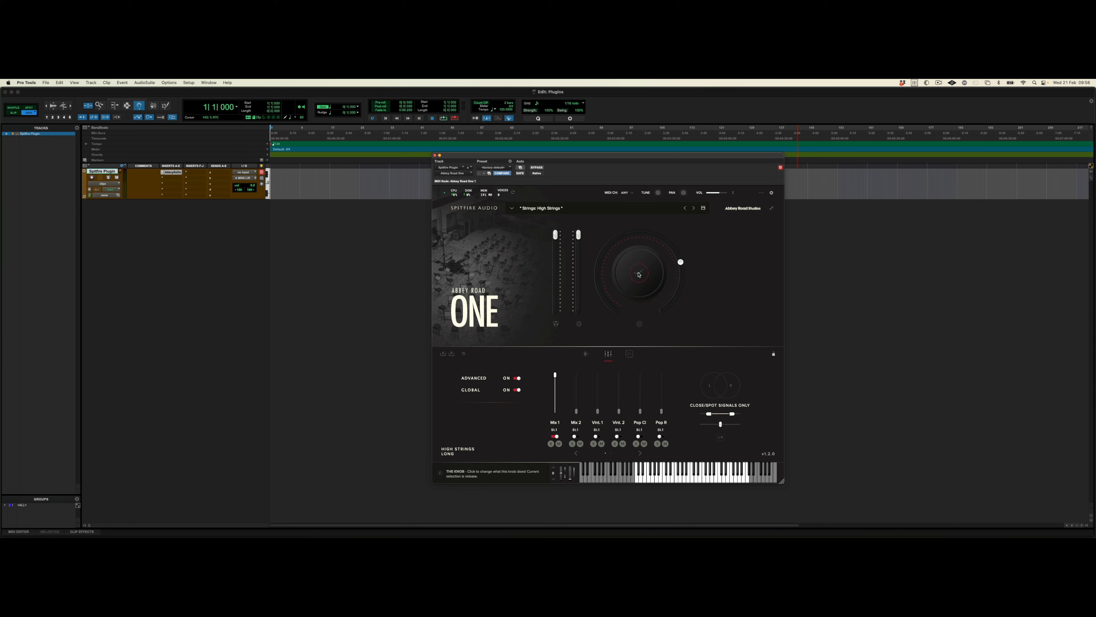
Step: Assign the large knob to Tightness and turn it down
{"action": "left_click", "coordinate": [638, 274]}
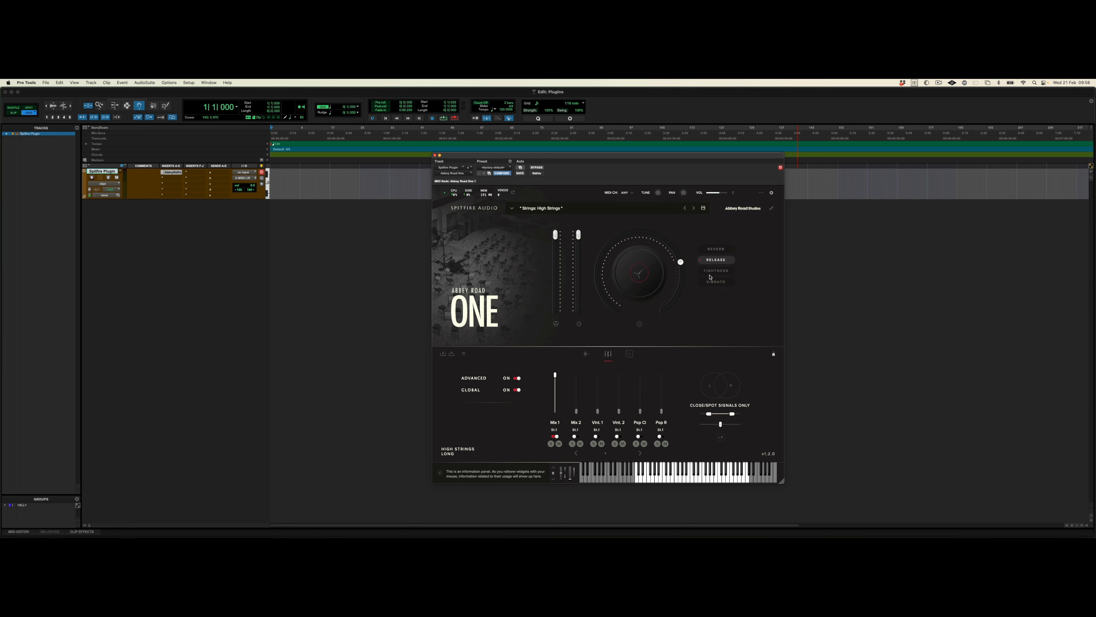
{"action": "left_click", "coordinate": [716, 271]}
{"action": "left_click_drag", "start_coordinate": [641, 231], "coordinate": [608, 246]}
Step: Assign the large knob to Vibrato and turn it up to roughly the halfway point
{"action": "left_click", "coordinate": [630, 272]}
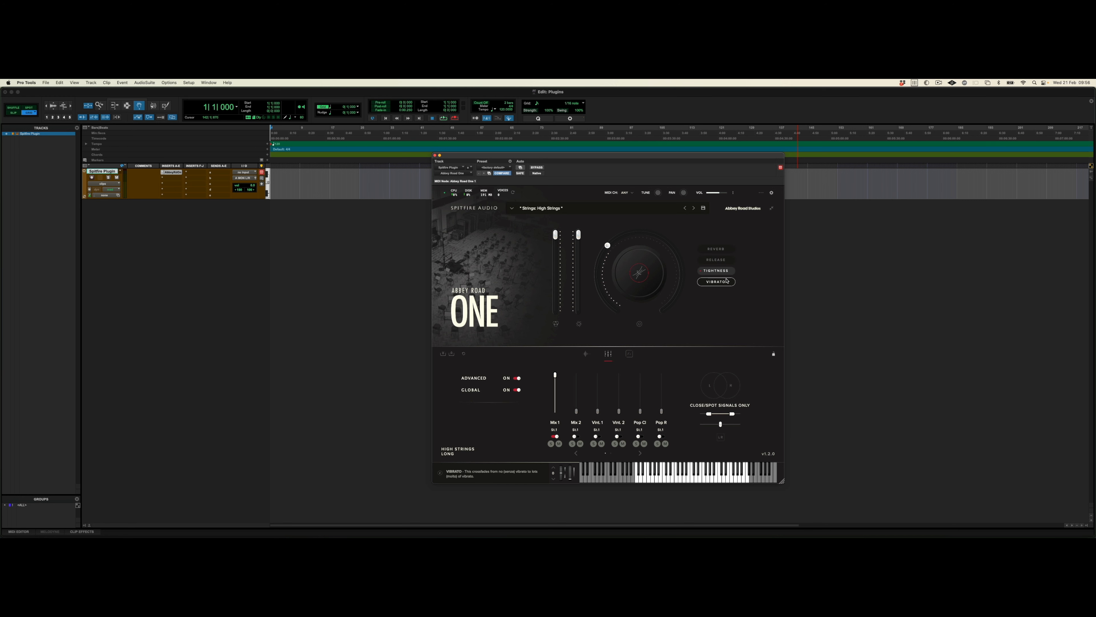
{"action": "left_click", "coordinate": [716, 281]}
{"action": "left_click_drag", "start_coordinate": [615, 310], "coordinate": [640, 233]}
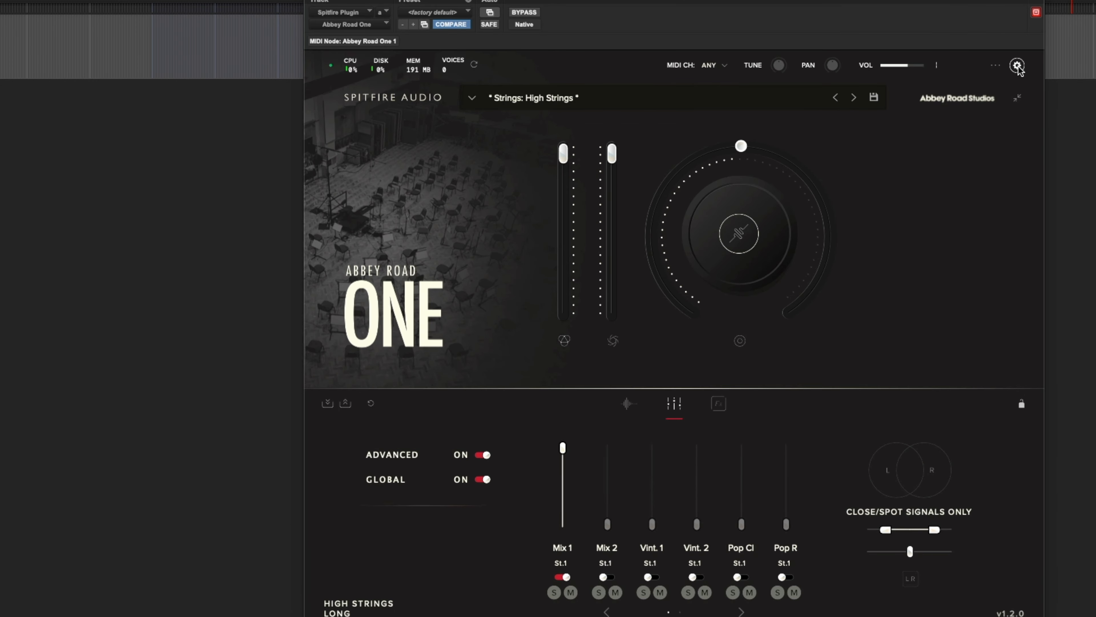
Step: Enable "Disable auto hide knob parameter popup" in the plug-in's interface settings and save the change
{"action": "left_click", "coordinate": [1018, 65]}
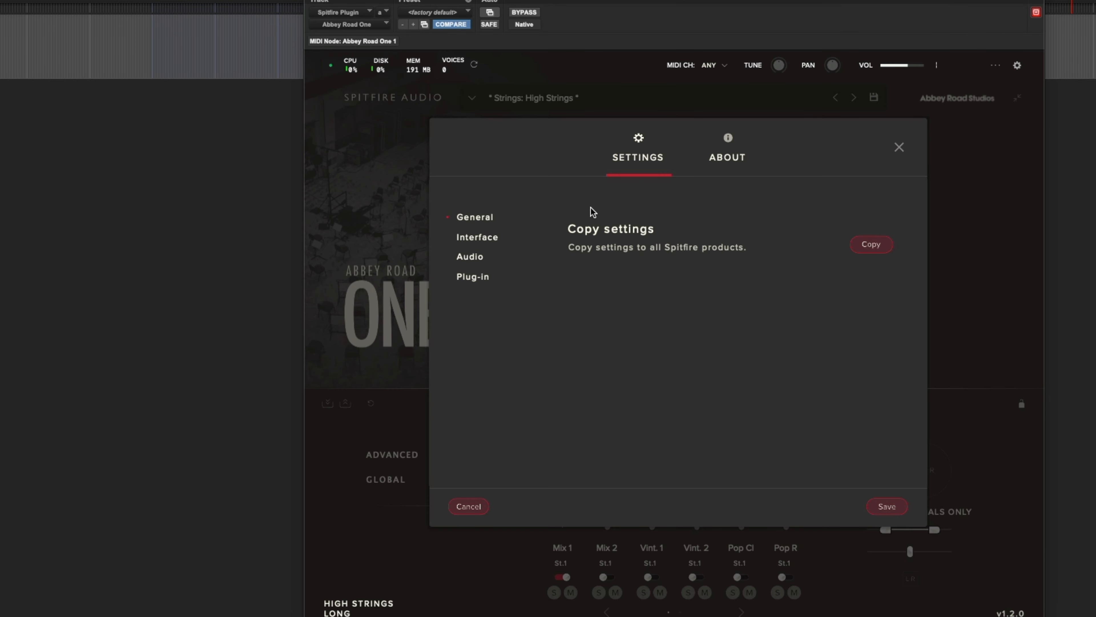
{"action": "left_click", "coordinate": [489, 243]}
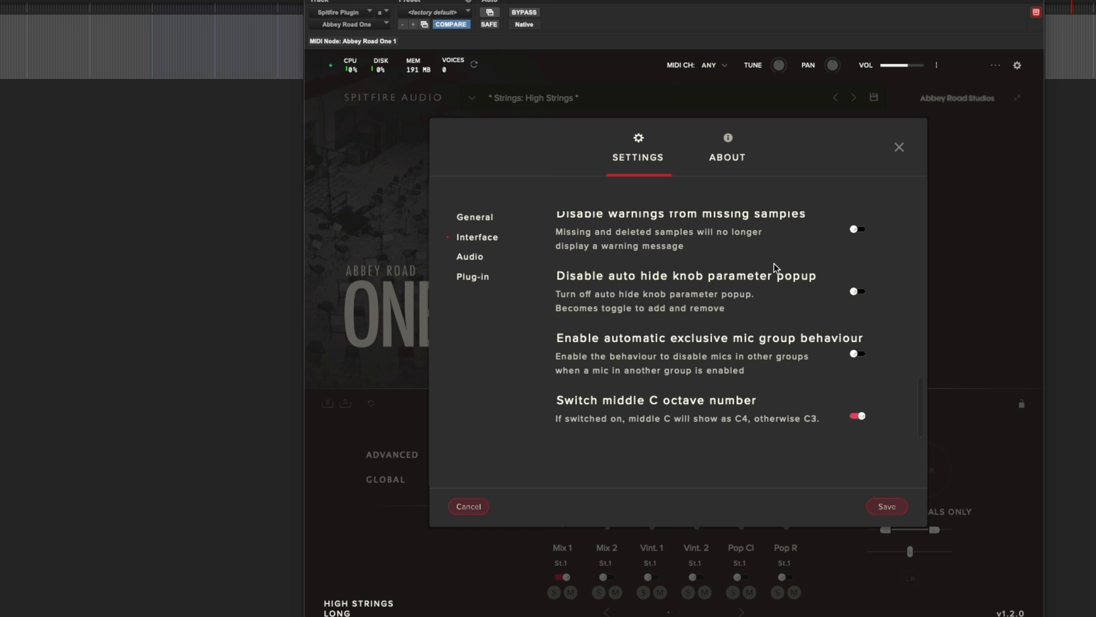
{"action": "left_click", "coordinate": [859, 293]}
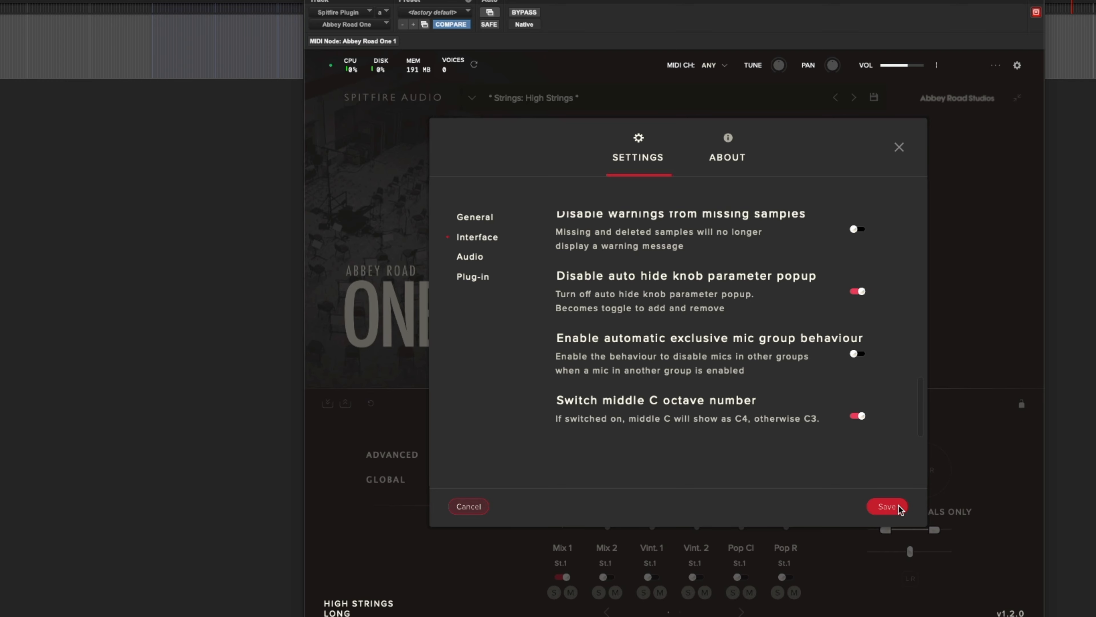
{"action": "left_click", "coordinate": [888, 506]}
Step: Adjust Vibrato and Release with the large knob and leave the knob assigned to Reverb
{"action": "mouse_move", "coordinate": [653, 274]}
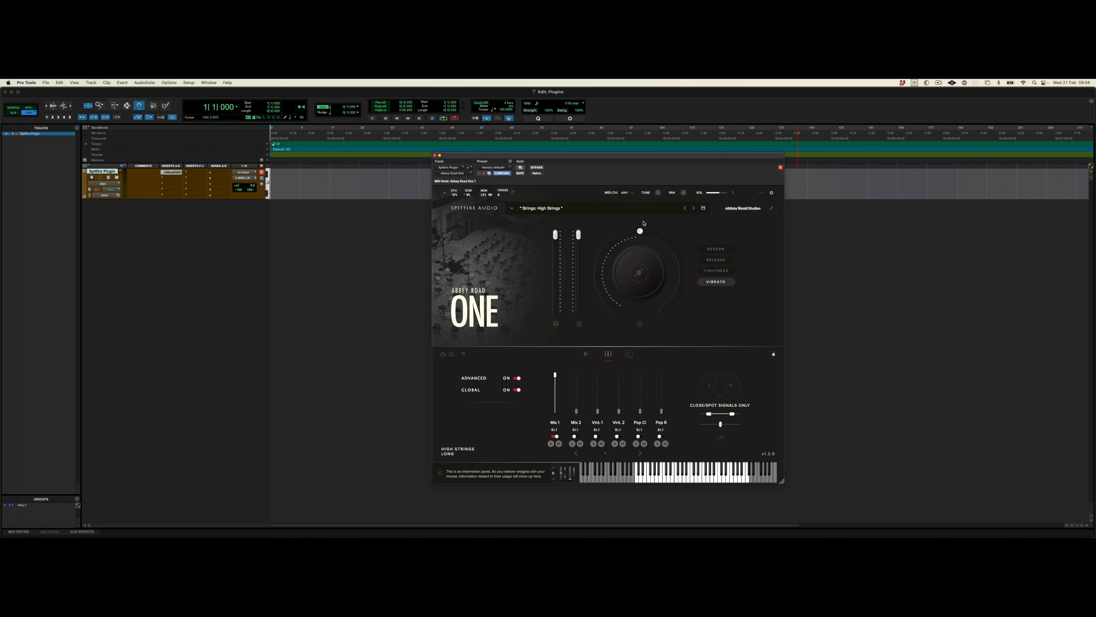
{"action": "left_click_drag", "start_coordinate": [640, 231], "coordinate": [620, 256]}
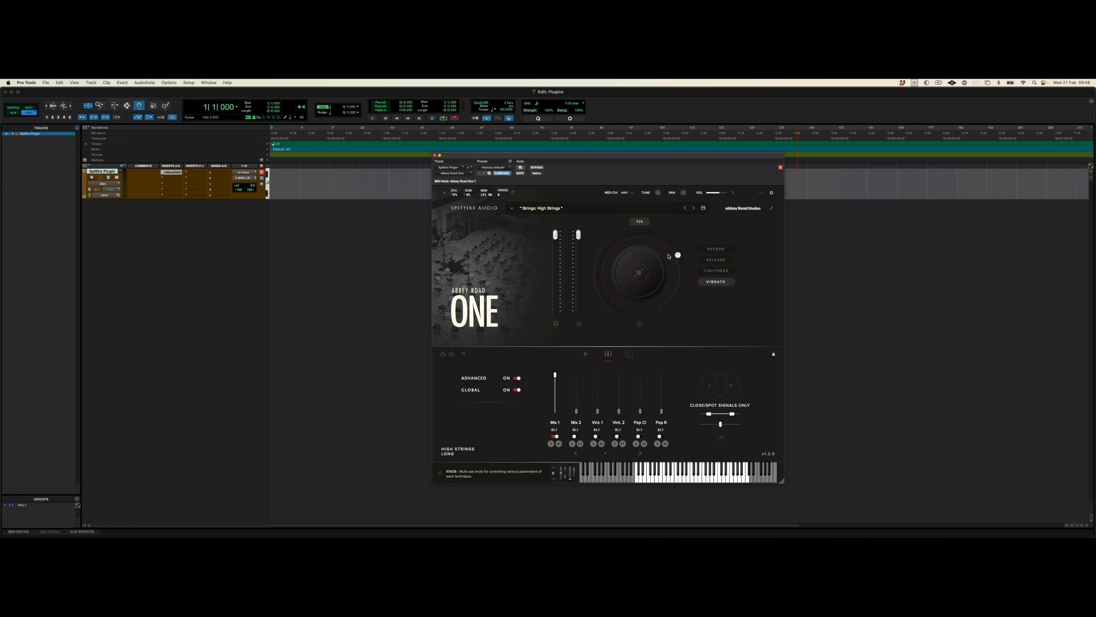
{"action": "left_click", "coordinate": [713, 260]}
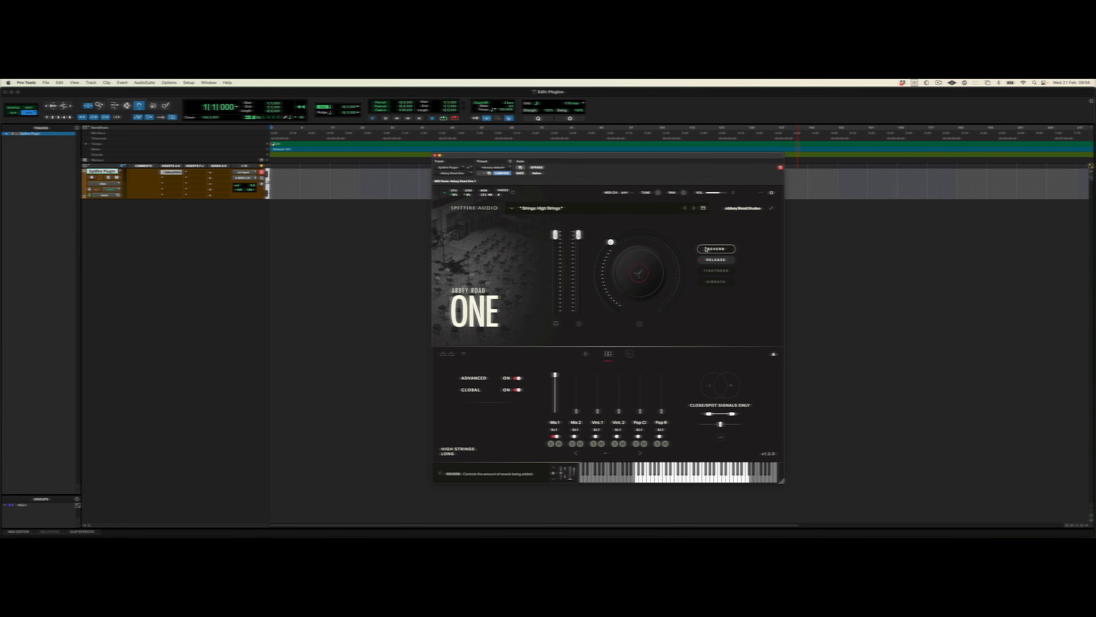
{"action": "left_click", "coordinate": [706, 249]}
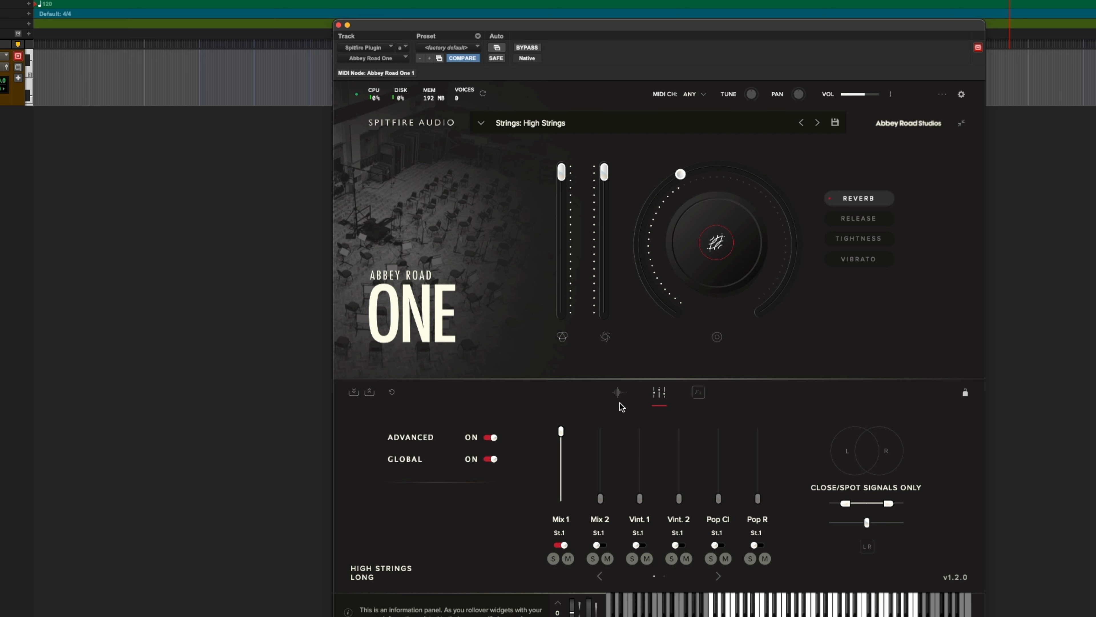
Step: Filter the presets by Strings and load the Soaring High Strings selection
{"action": "left_click", "coordinate": [620, 394]}
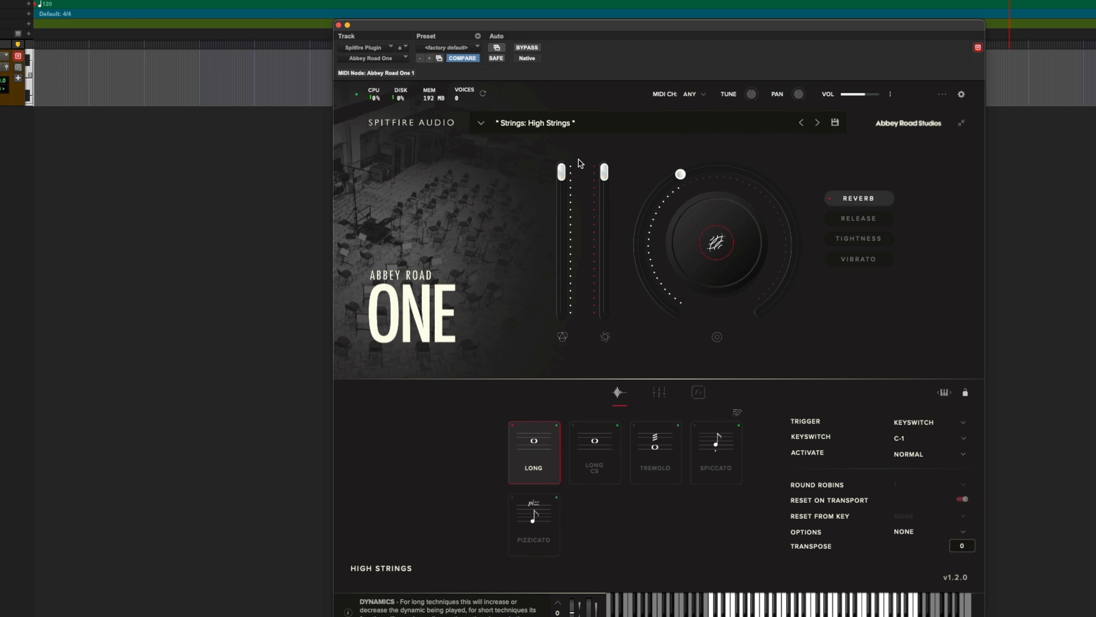
{"action": "left_click", "coordinate": [555, 123]}
{"action": "scroll", "coordinate": [561, 256], "scroll_direction": "down", "scroll_amount": 3}
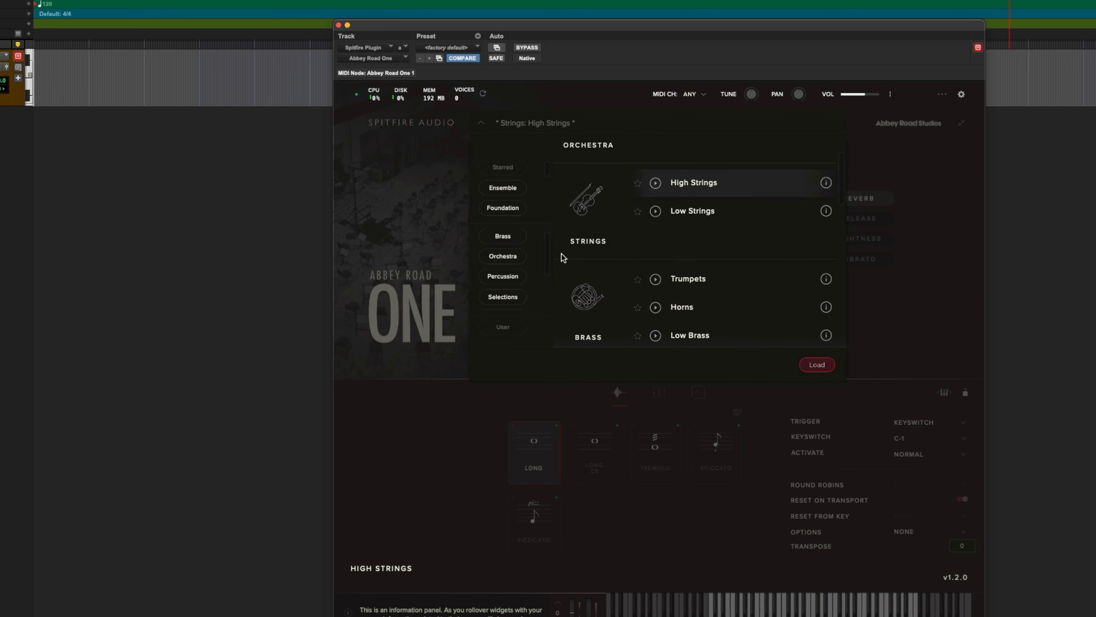
{"action": "scroll", "coordinate": [561, 256], "scroll_direction": "up", "scroll_amount": 3}
{"action": "scroll", "coordinate": [515, 307], "scroll_direction": "down", "scroll_amount": 2}
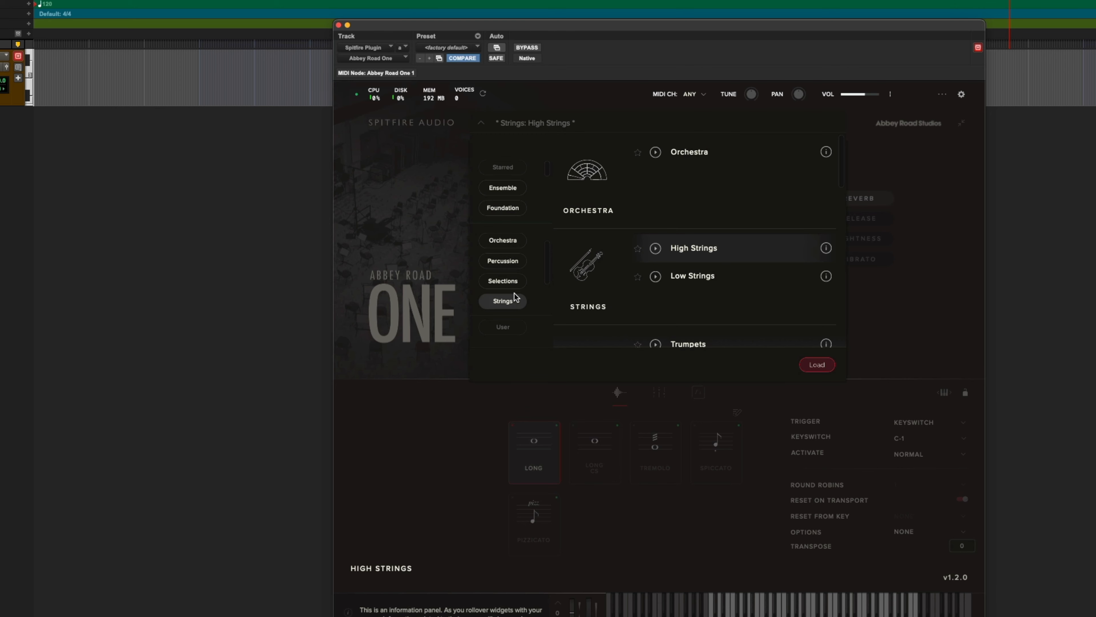
{"action": "left_click", "coordinate": [503, 301]}
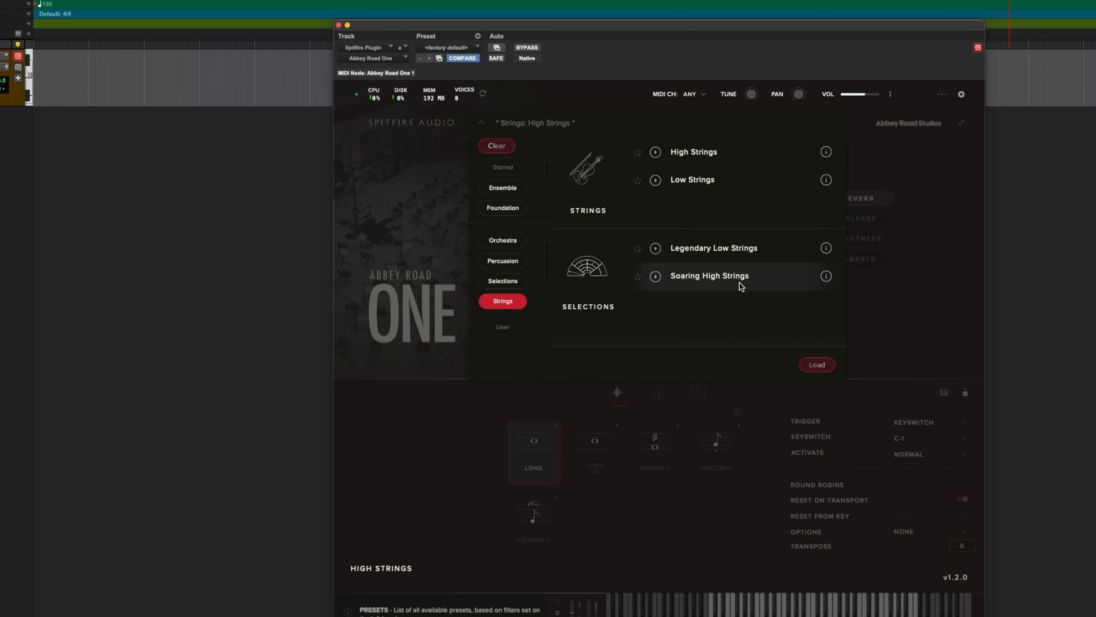
{"action": "double_click", "coordinate": [739, 283]}
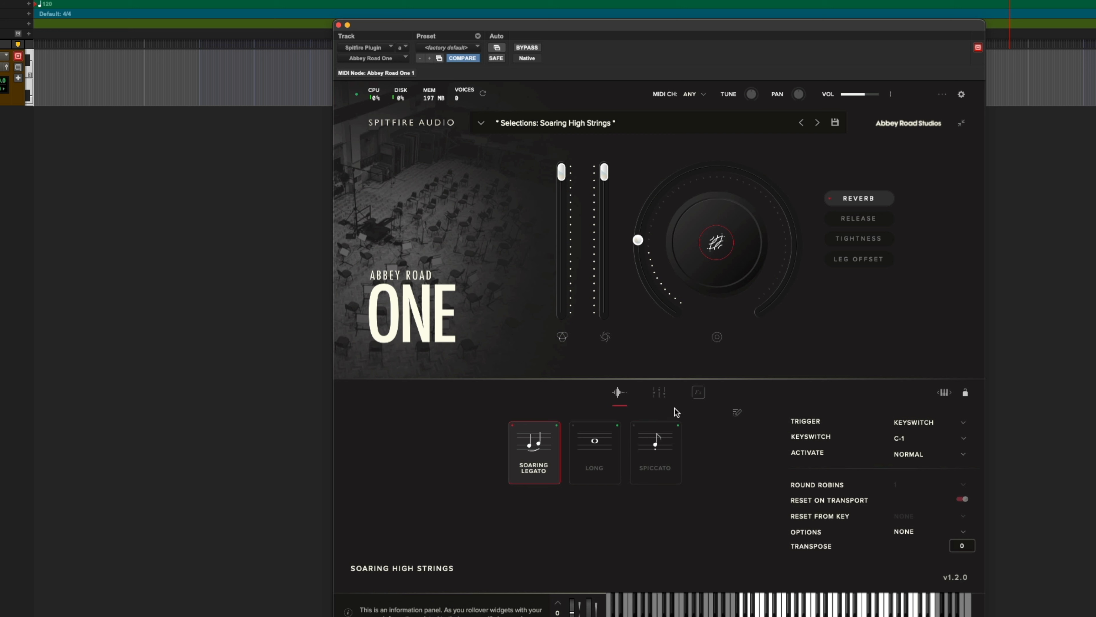
Step: Switch off Global mixing and set Soaring Legato's Mix 1 signal to zero and Vint. 1 to 100%
{"action": "left_click", "coordinate": [656, 392]}
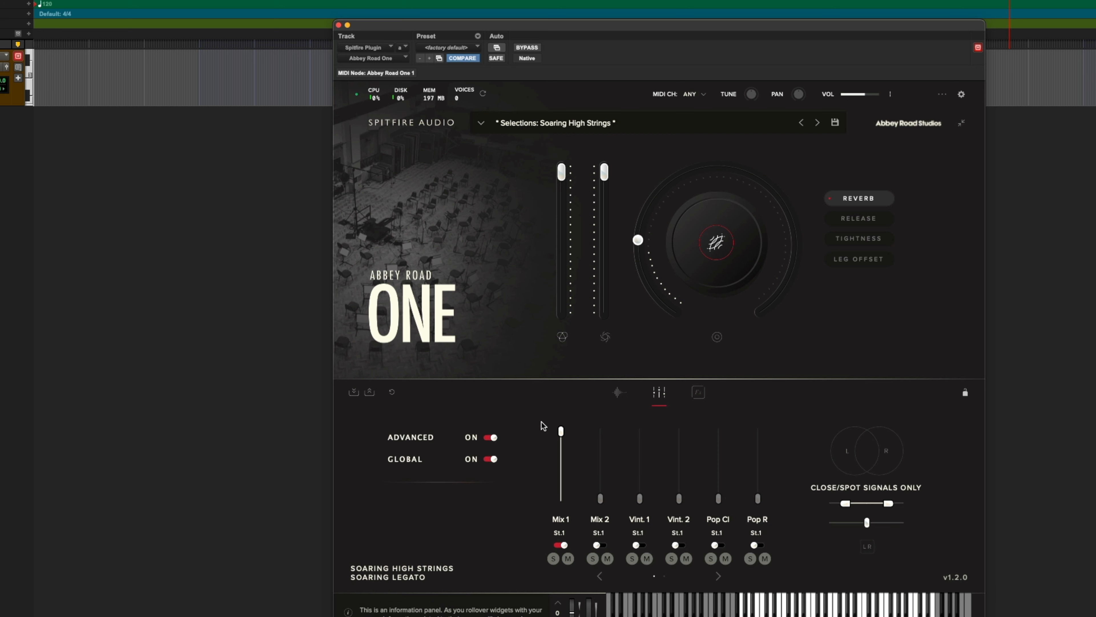
{"action": "left_click", "coordinate": [490, 459]}
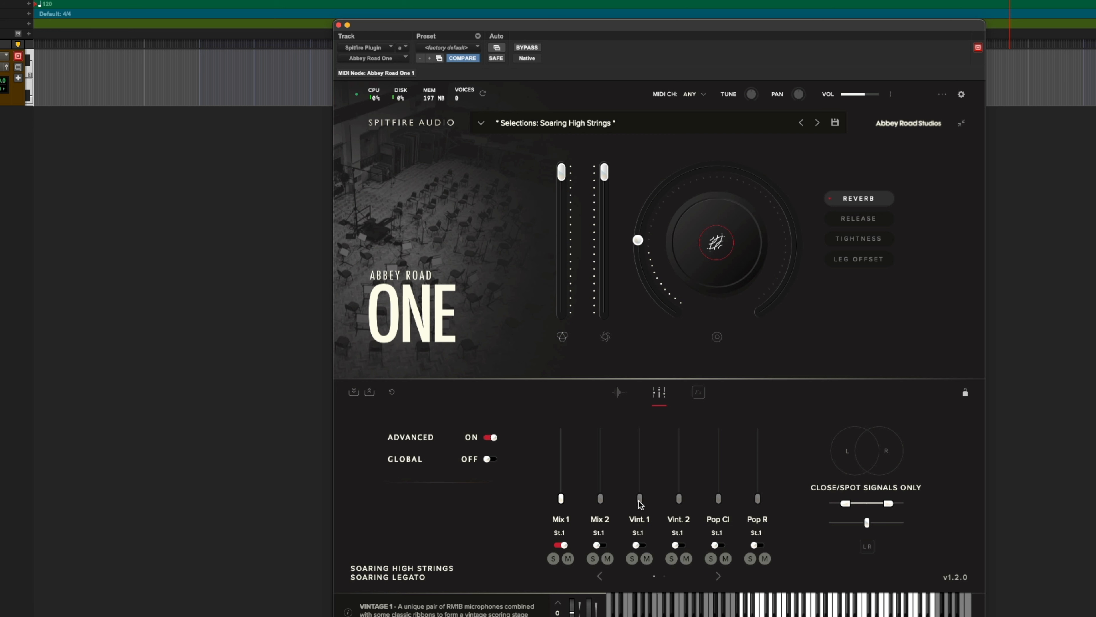
{"action": "left_click_drag", "start_coordinate": [640, 503], "coordinate": [640, 431]}
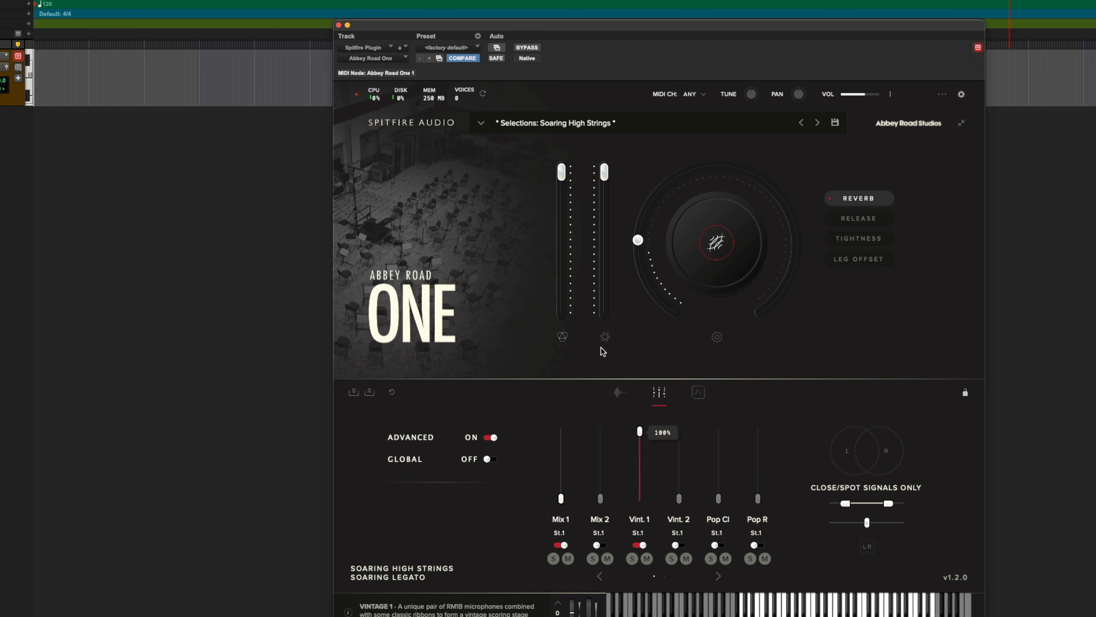
Step: Select the Spiccato technique and mix its signals with Mix 1 at zero, Pop Cl at full and Pop R at about half
{"action": "left_click", "coordinate": [619, 393]}
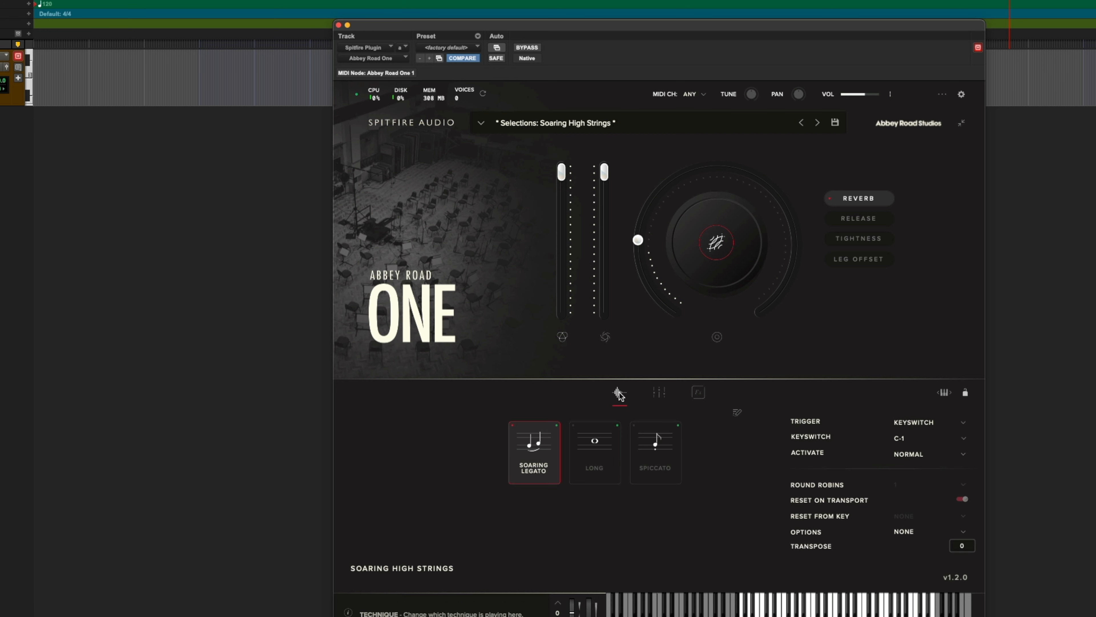
{"action": "left_click", "coordinate": [651, 454]}
{"action": "left_click", "coordinate": [661, 393]}
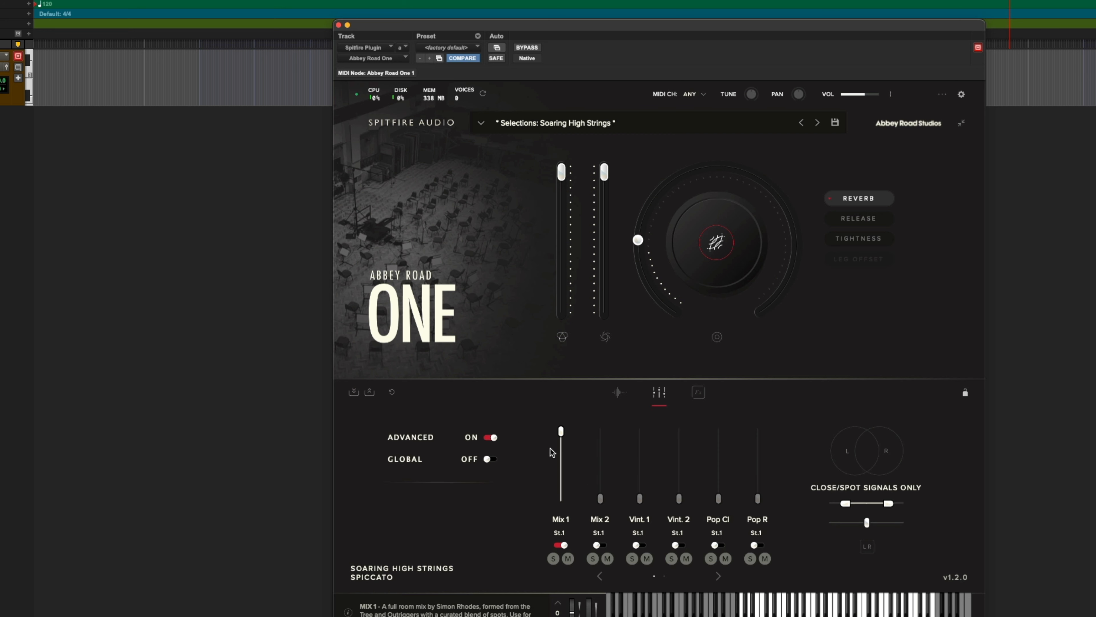
{"action": "left_click_drag", "start_coordinate": [561, 431], "coordinate": [561, 498]}
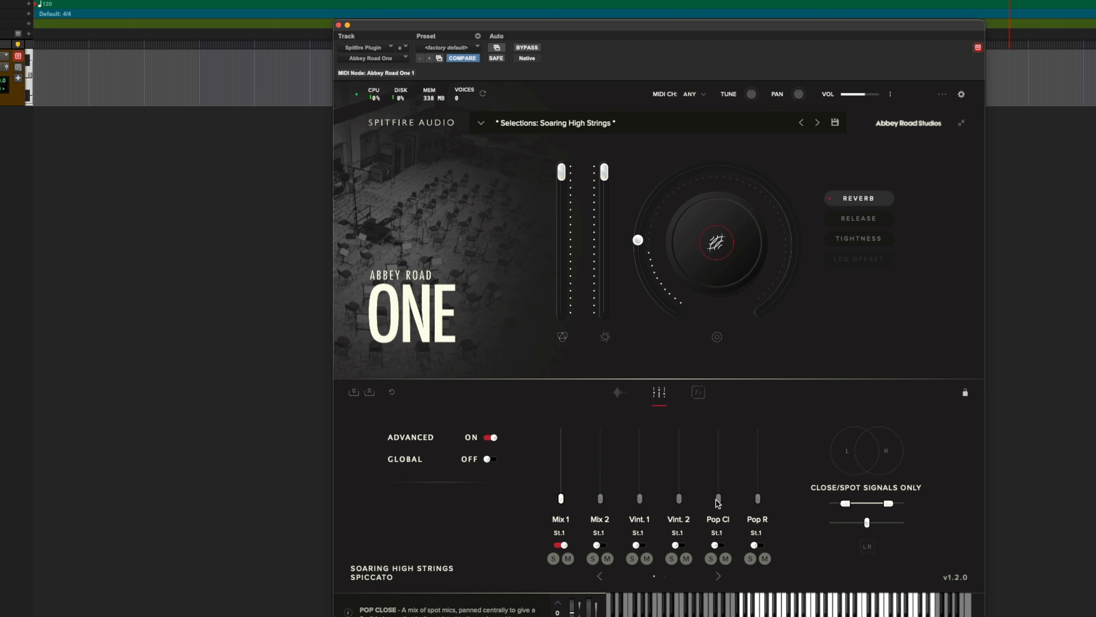
{"action": "left_click_drag", "start_coordinate": [718, 501], "coordinate": [717, 432]}
{"action": "left_click_drag", "start_coordinate": [758, 499], "coordinate": [757, 465]}
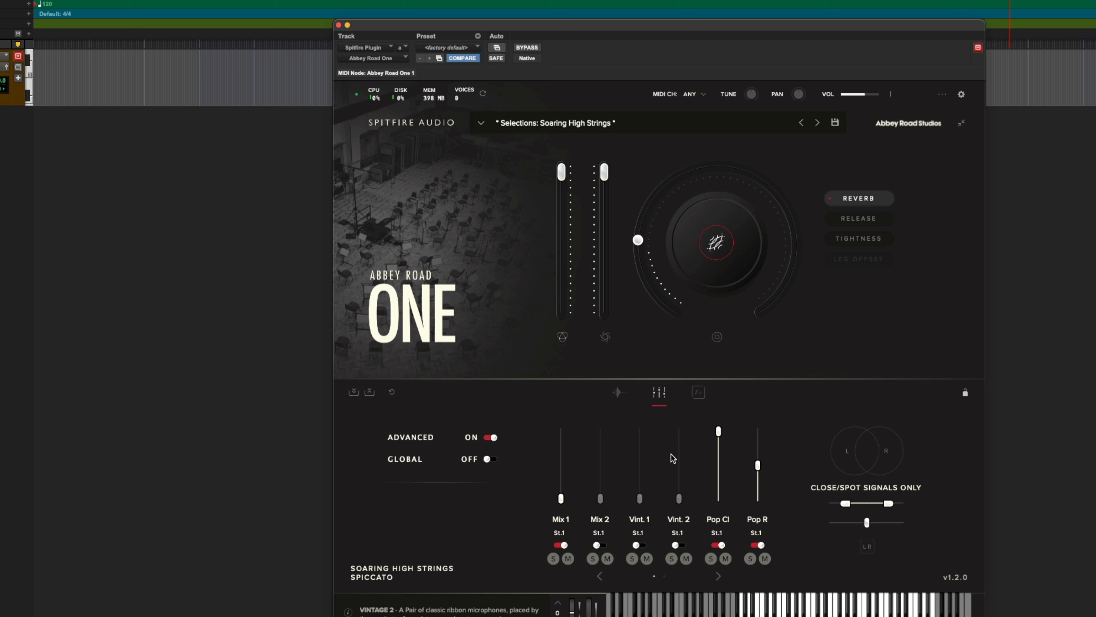
Step: Check the signal mix of the Soaring Legato technique
{"action": "left_click", "coordinate": [618, 397]}
{"action": "left_click", "coordinate": [544, 458]}
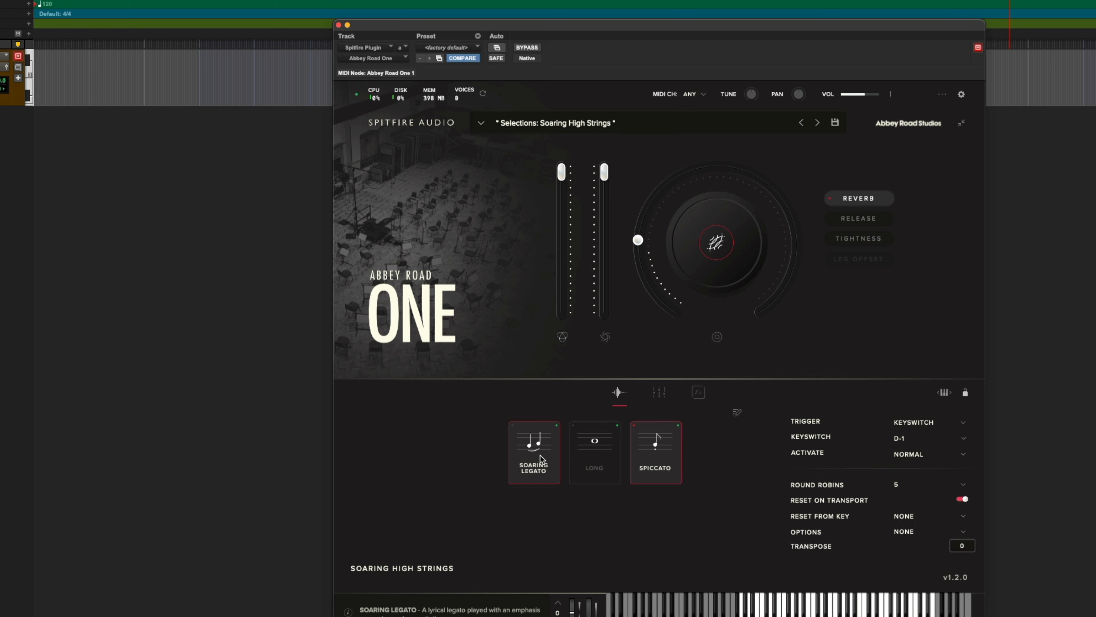
{"action": "left_click", "coordinate": [659, 392]}
{"action": "left_click", "coordinate": [619, 393]}
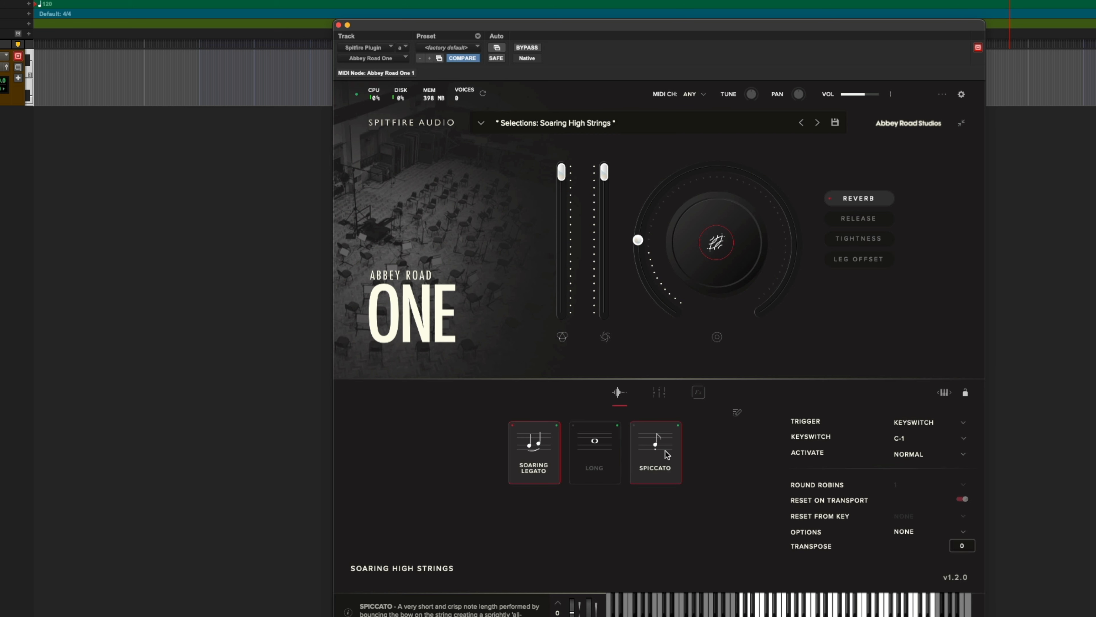
Step: For the Spiccato technique, lower the Pop R signal to zero and the Pop Cl signal to 74%
{"action": "left_click", "coordinate": [667, 455]}
{"action": "left_click", "coordinate": [659, 392]}
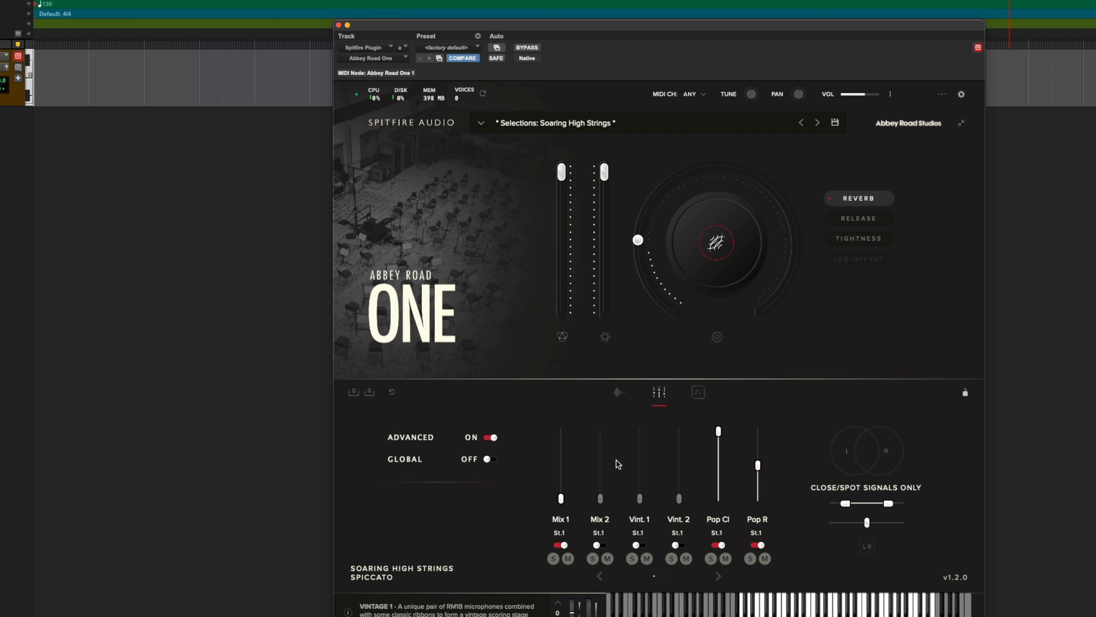
{"action": "left_click_drag", "start_coordinate": [757, 468], "coordinate": [757, 499]}
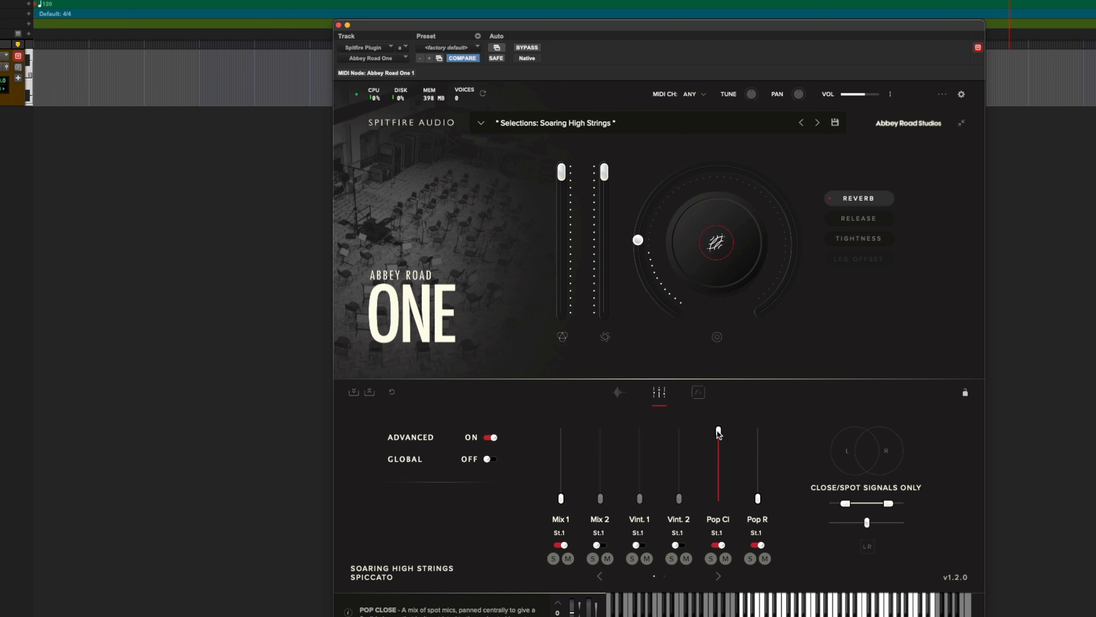
{"action": "left_click_drag", "start_coordinate": [718, 431], "coordinate": [720, 449]}
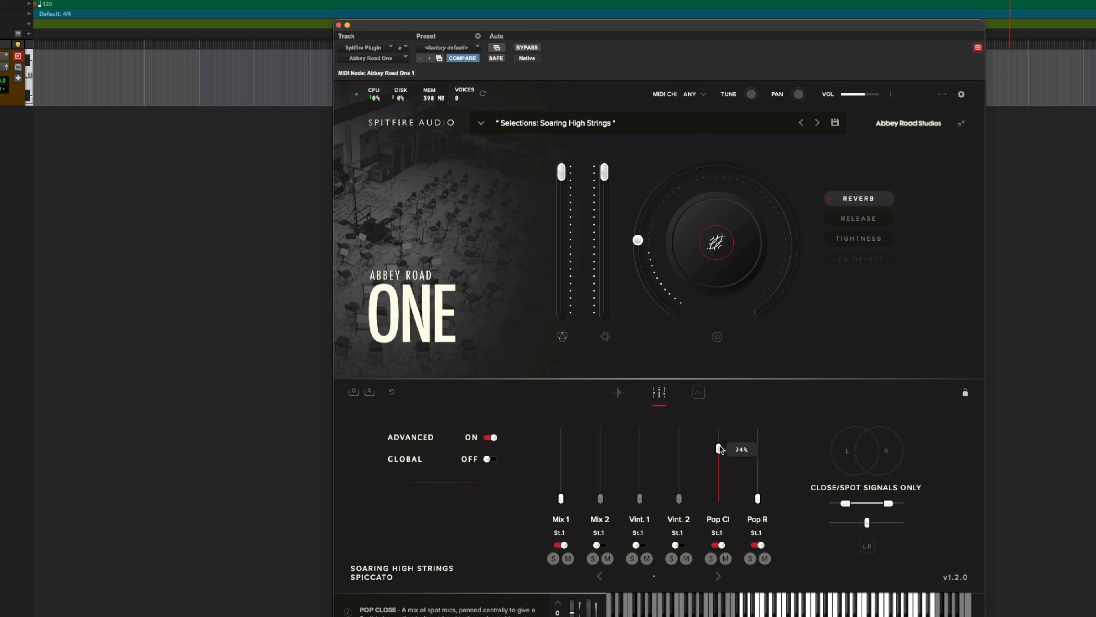
Step: For the Soaring Legato technique, lower Vint. 1 to zero, enable Pop Cl and raise it to about half
{"action": "left_click", "coordinate": [619, 391]}
{"action": "left_click", "coordinate": [535, 450]}
{"action": "left_click", "coordinate": [660, 392]}
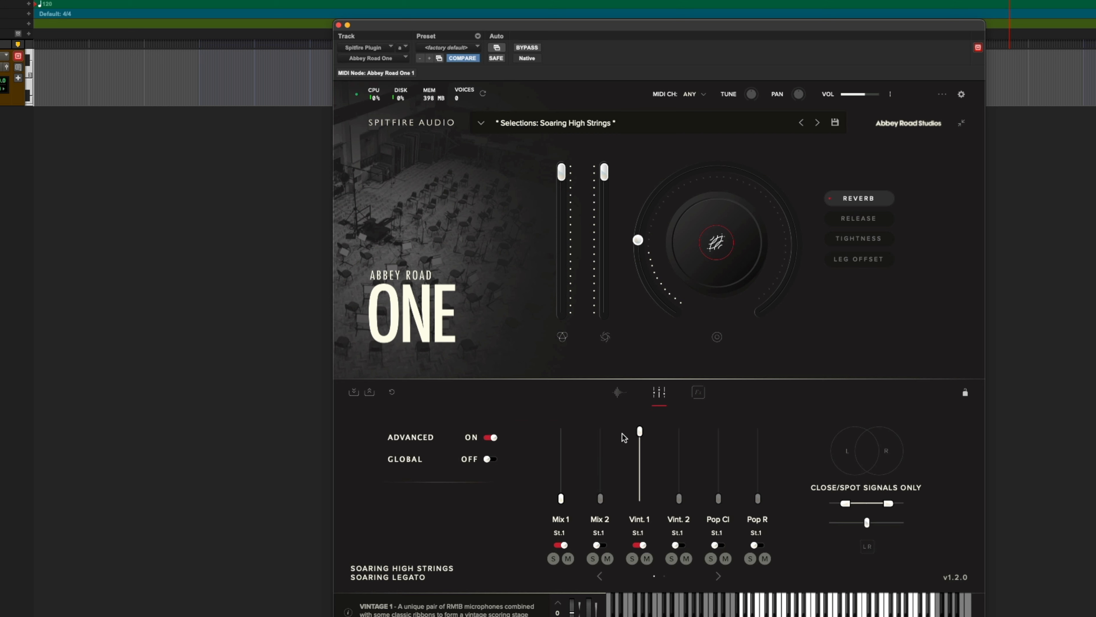
{"action": "left_click_drag", "start_coordinate": [641, 432], "coordinate": [640, 499]}
{"action": "left_click", "coordinate": [718, 545]}
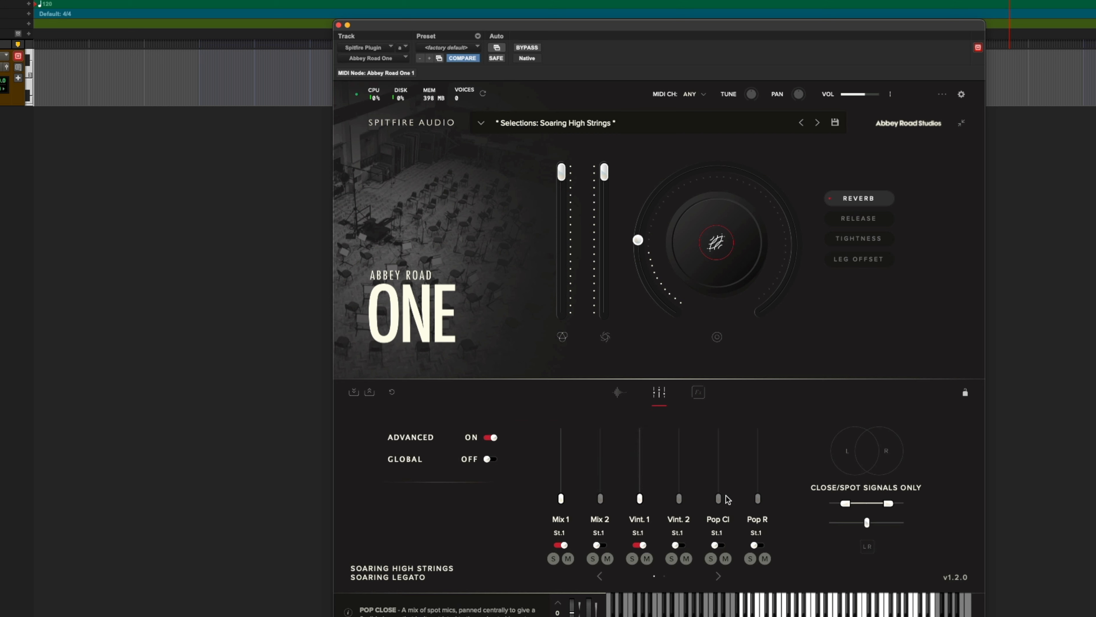
{"action": "left_click_drag", "start_coordinate": [718, 498], "coordinate": [719, 475]}
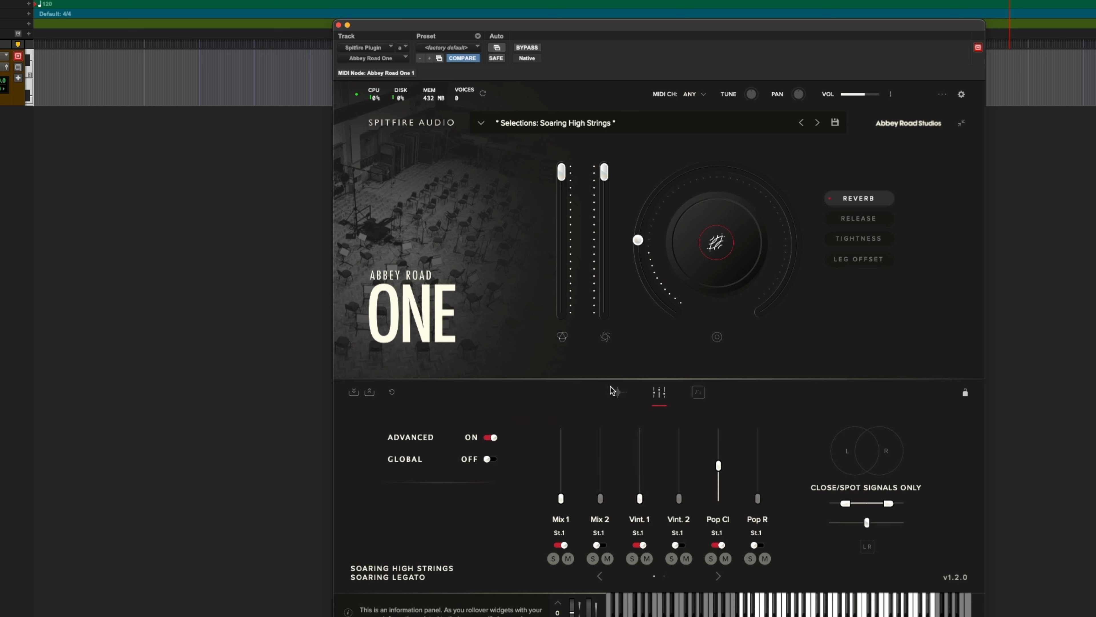
Step: Review the Spiccato technique's signal mix and return to the technique overview
{"action": "left_click", "coordinate": [619, 392]}
{"action": "left_click", "coordinate": [670, 431]}
{"action": "left_click", "coordinate": [661, 392]}
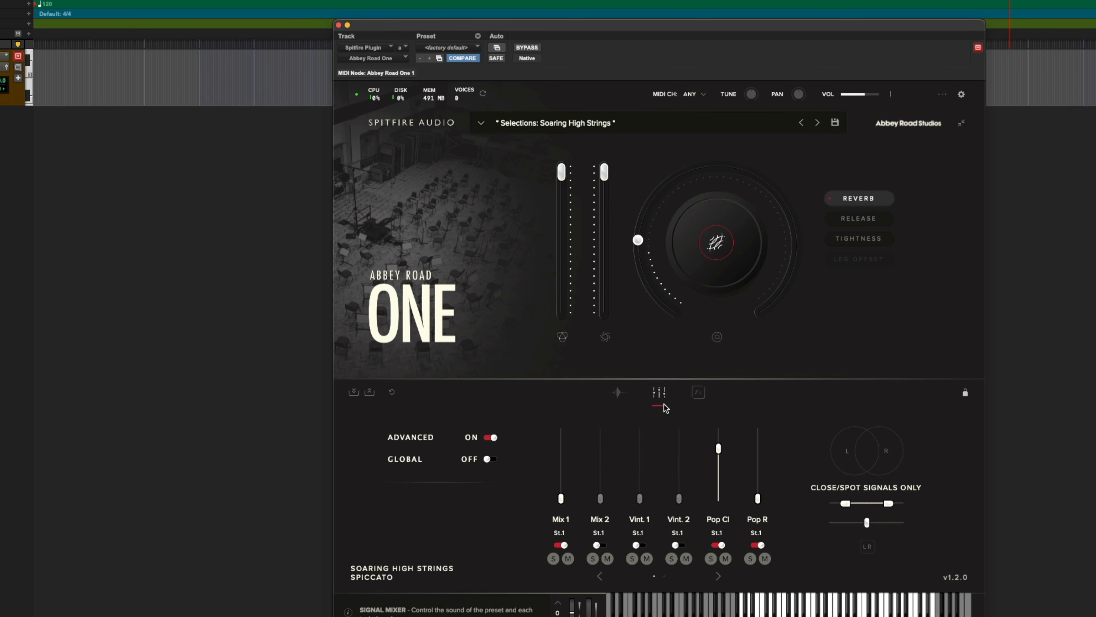
{"action": "left_click", "coordinate": [618, 393]}
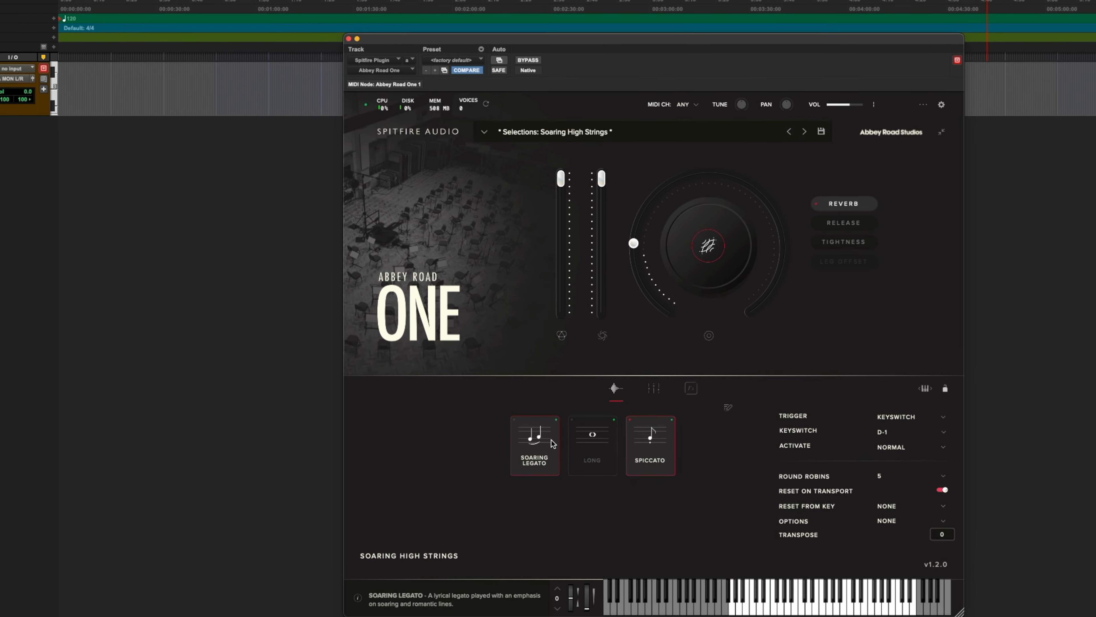
{"action": "left_click", "coordinate": [633, 380]}
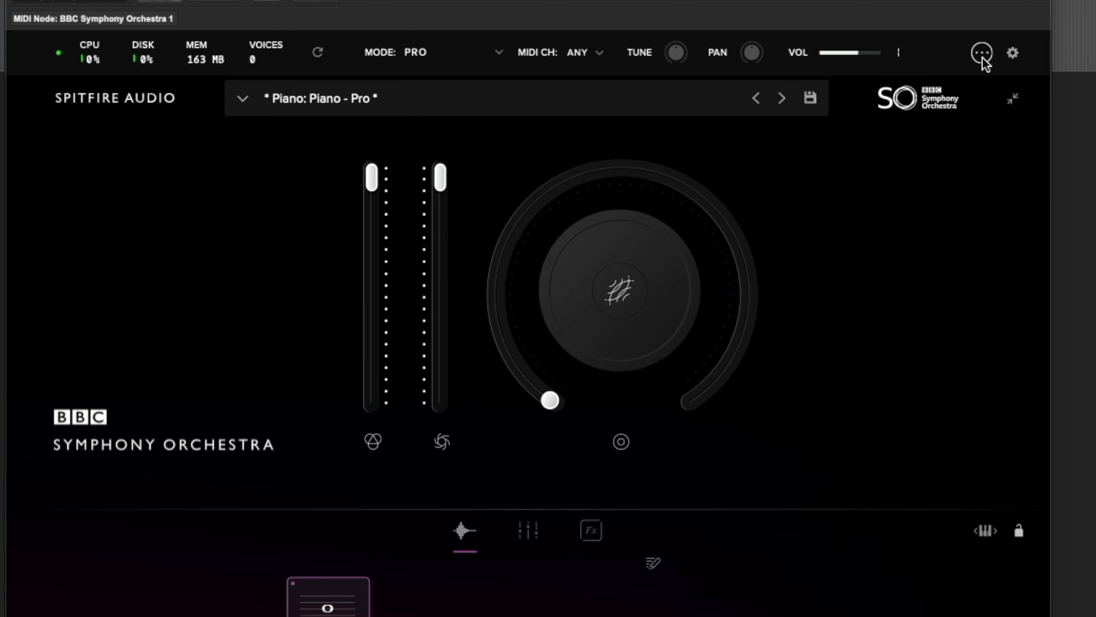
Step: Open the piano's advanced playback options and cycle the velocity response forward from Linear Velocity through the available curves
{"action": "left_click", "coordinate": [982, 54]}
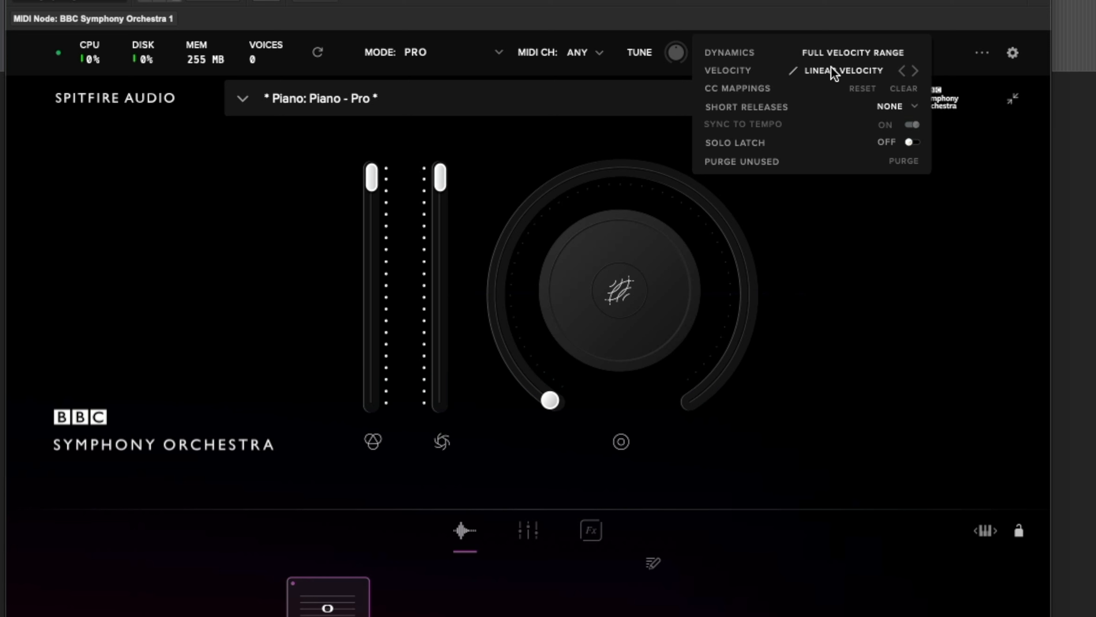
{"action": "left_click", "coordinate": [915, 71]}
{"action": "left_click", "coordinate": [915, 71]}
{"action": "left_click", "coordinate": [915, 71]}
{"action": "left_click", "coordinate": [915, 70]}
{"action": "left_click", "coordinate": [915, 71]}
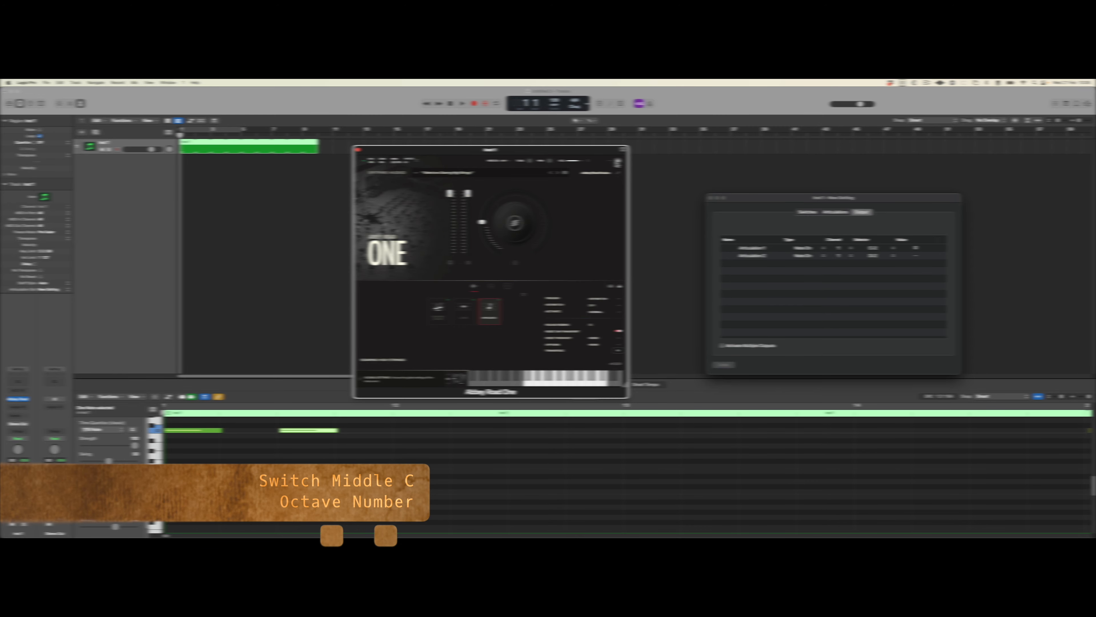
Step: Switch to Abbey Road One, review the middle C octave option in its interface settings and exit without saving
{"action": "left_click", "coordinate": [619, 160]}
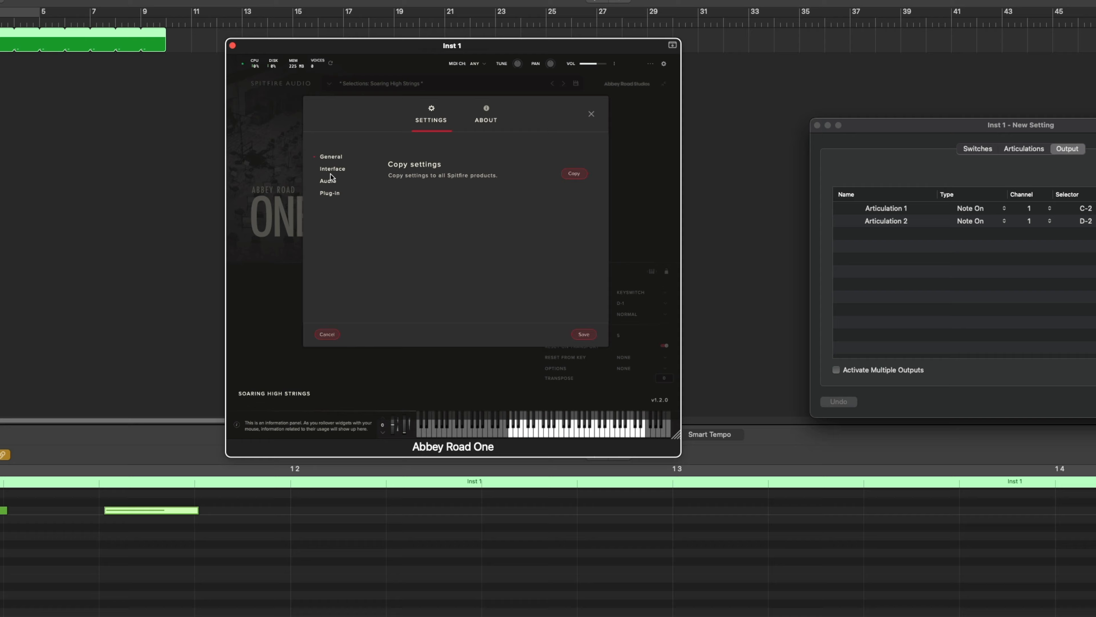
{"action": "left_click", "coordinate": [417, 224]}
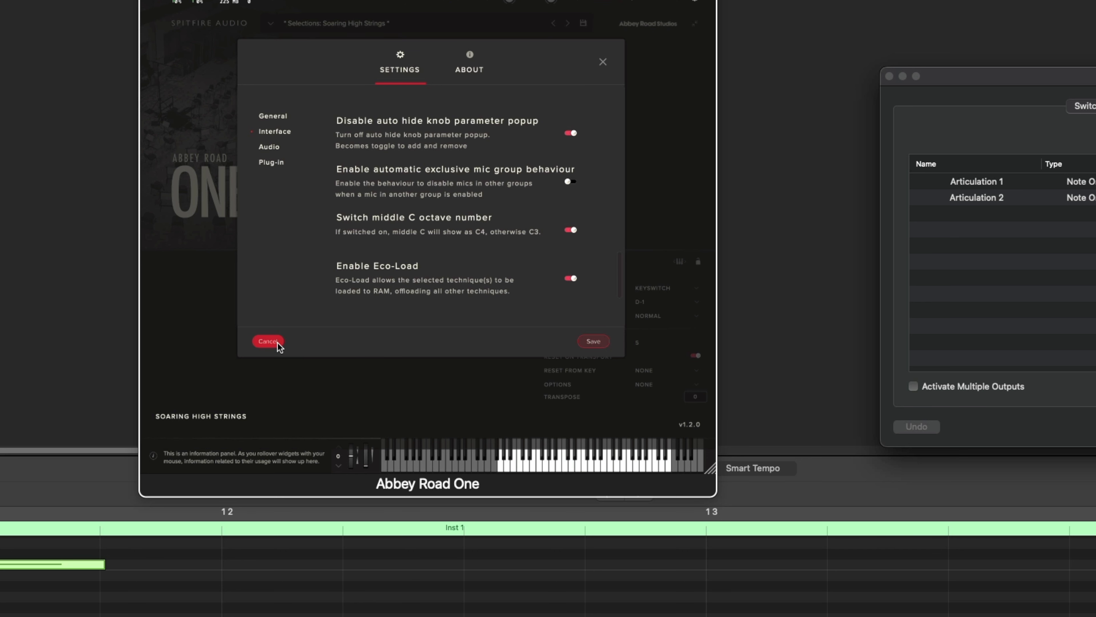
{"action": "left_click", "coordinate": [269, 341]}
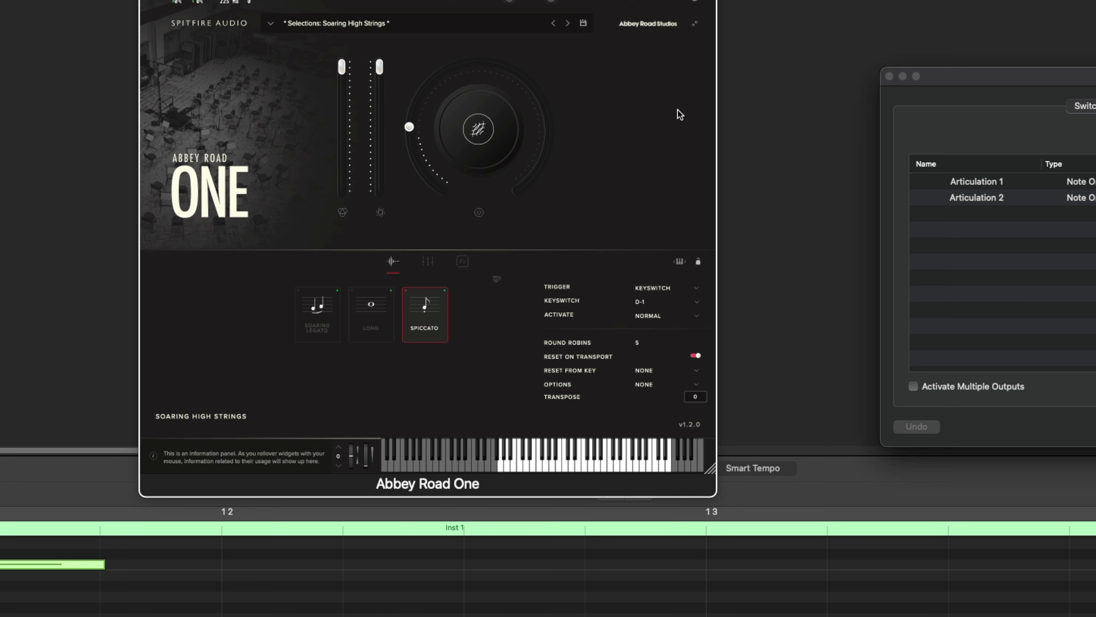
Step: Move the articulation set window closer to the plug-in and check the keyswitches assigned to Spiccato, Long and Soaring Legato
{"action": "left_click_drag", "start_coordinate": [962, 77], "coordinate": [827, 83]}
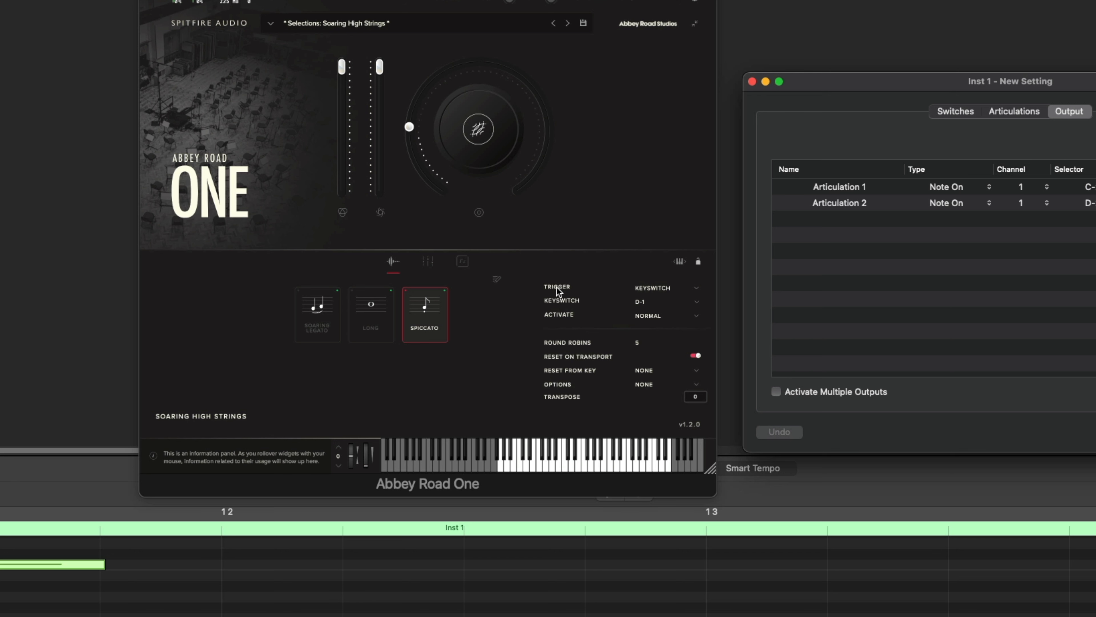
{"action": "left_click", "coordinate": [672, 304]}
{"action": "left_click", "coordinate": [654, 42]}
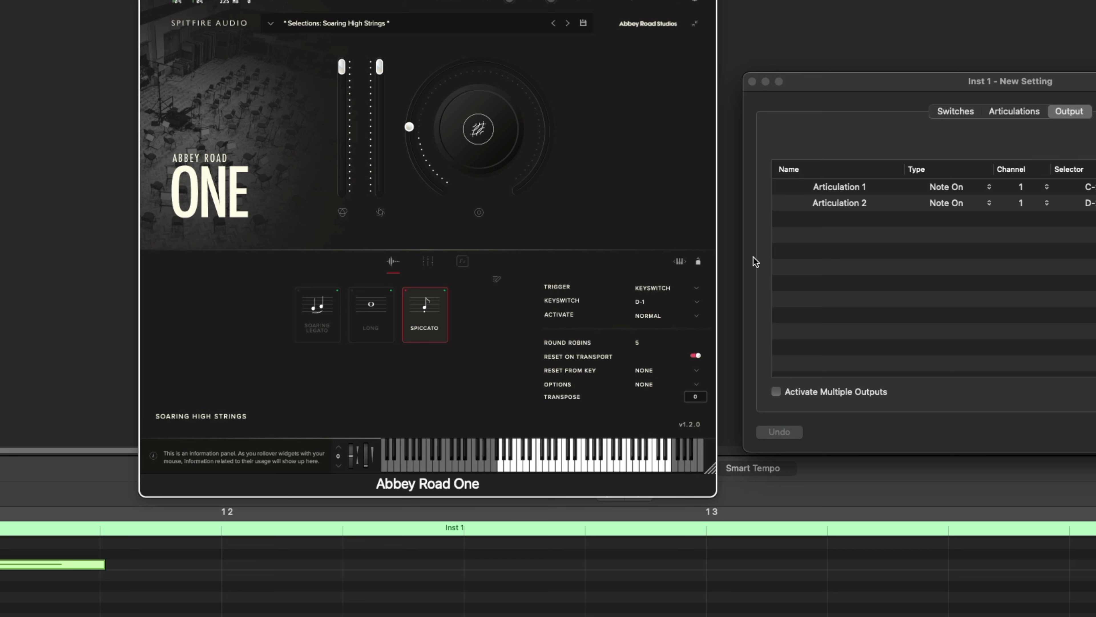
{"action": "left_click", "coordinate": [345, 312]}
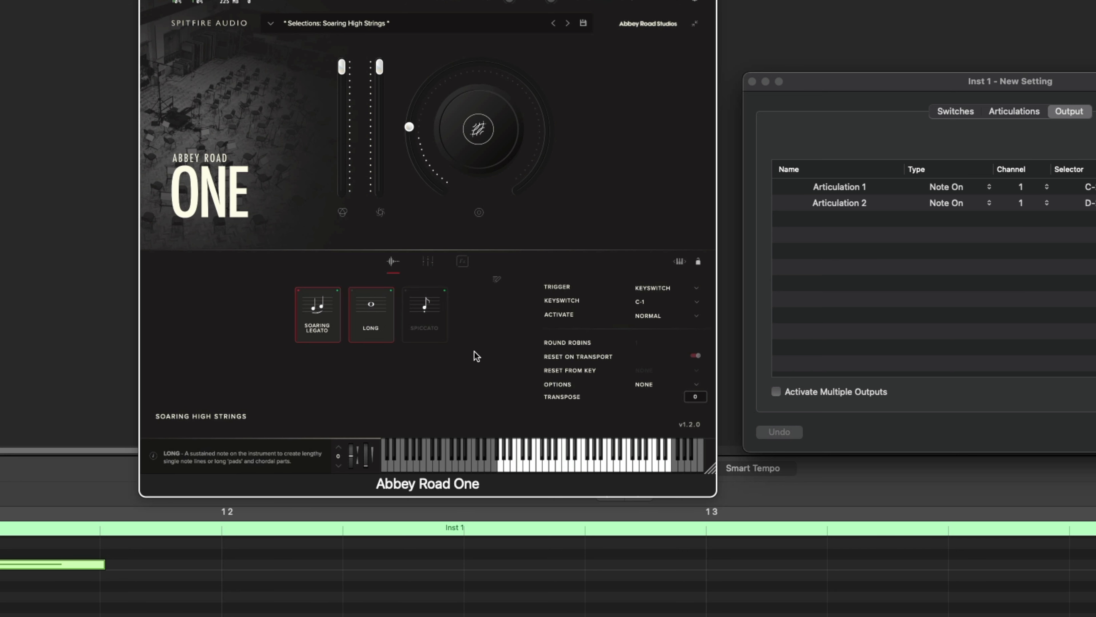
{"action": "left_click", "coordinate": [360, 323]}
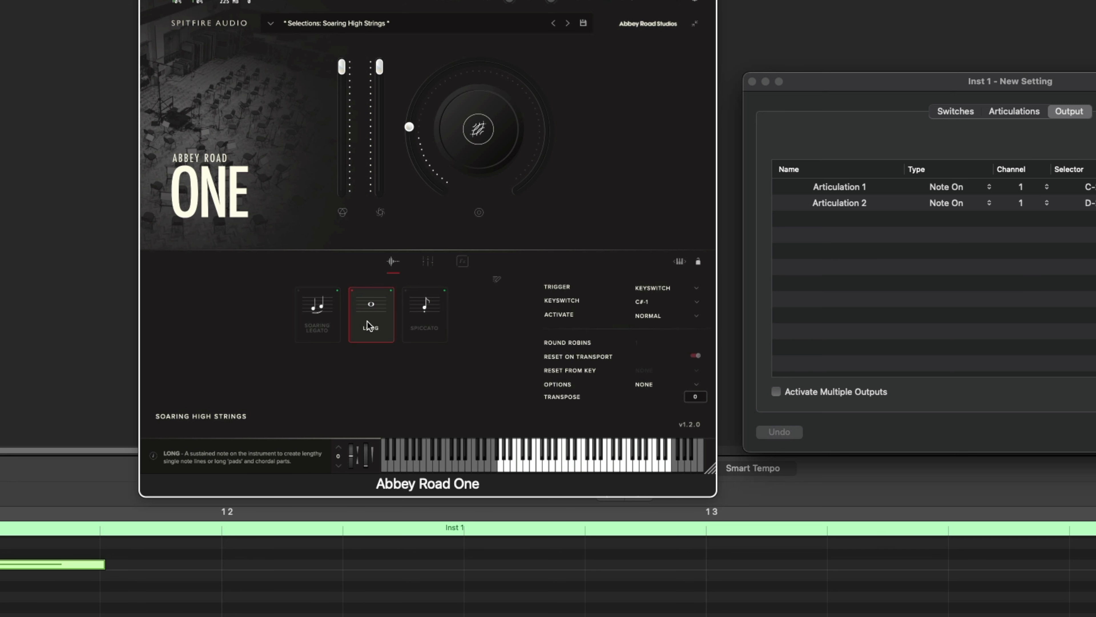
{"action": "left_click", "coordinate": [417, 319]}
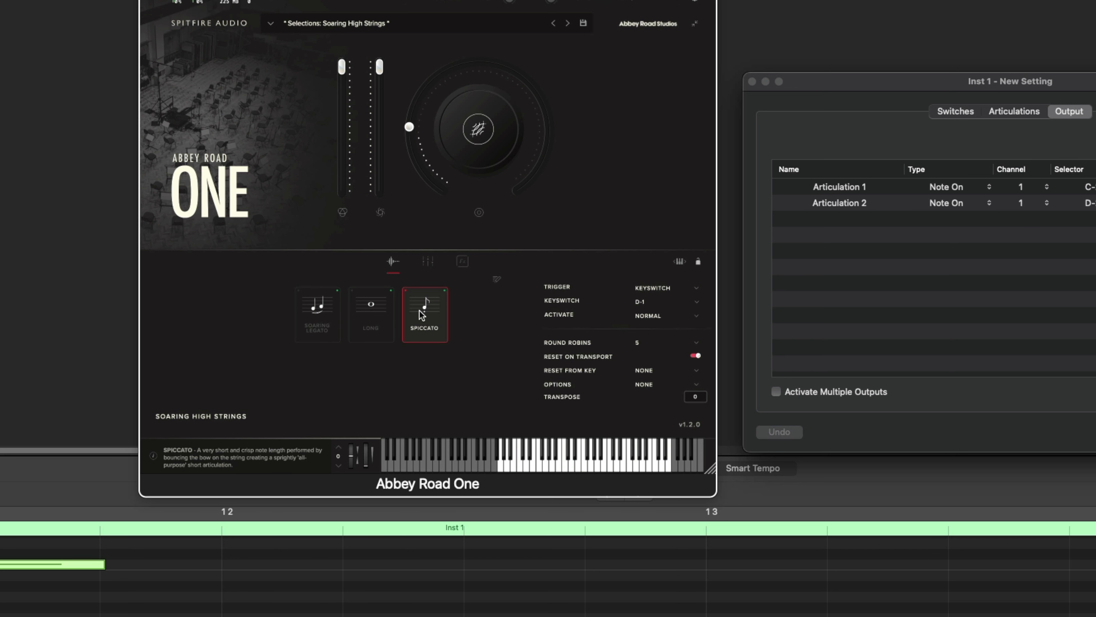
{"action": "left_click", "coordinate": [369, 322]}
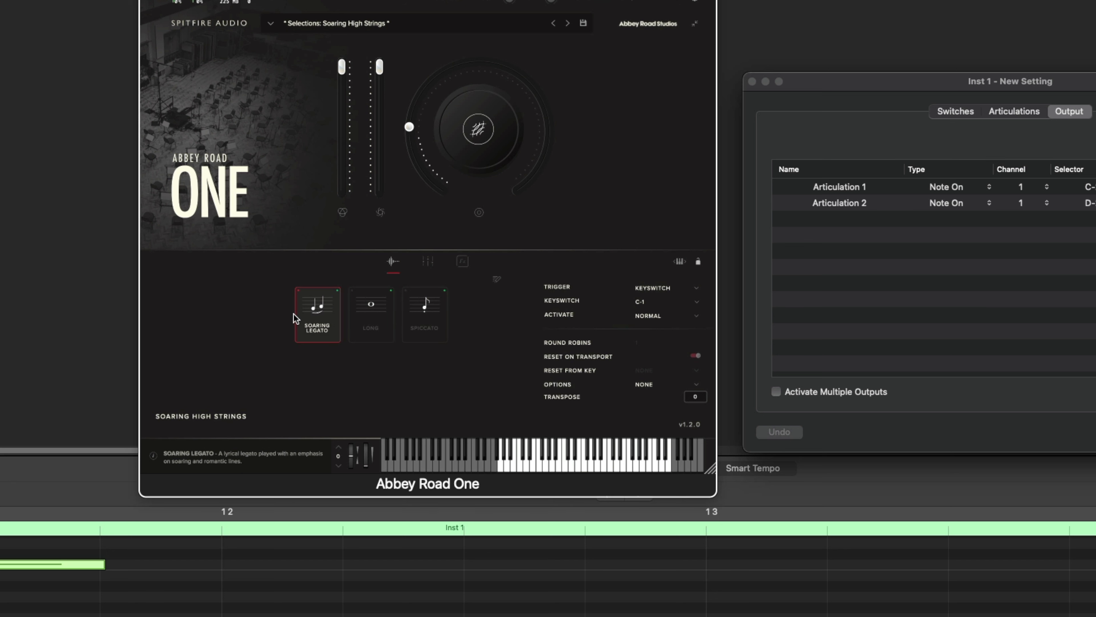
Step: Examine the output selector notes available for Articulation 1 in the articulation set and keep C-2
{"action": "left_click_drag", "start_coordinate": [908, 82], "coordinate": [895, 73]}
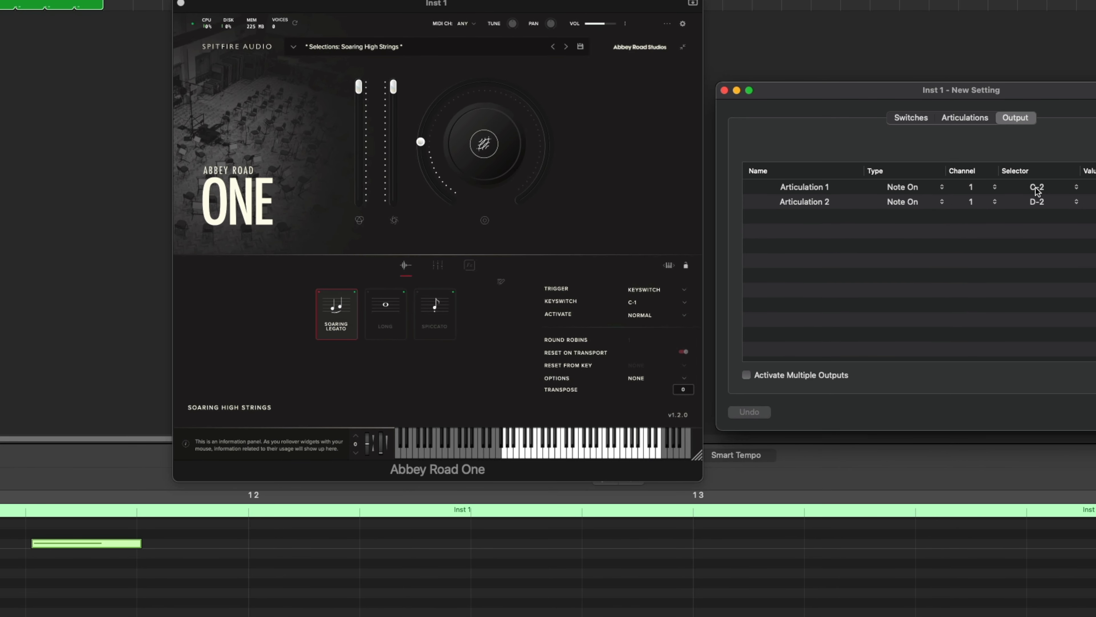
{"action": "left_click", "coordinate": [1037, 189]}
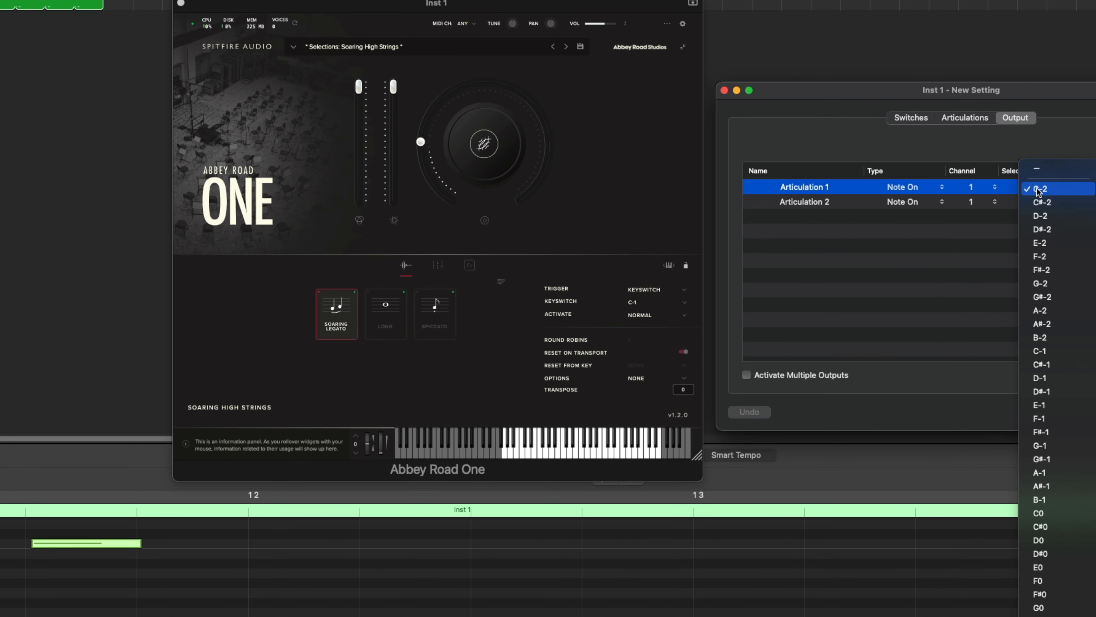
{"action": "left_click", "coordinate": [1055, 193]}
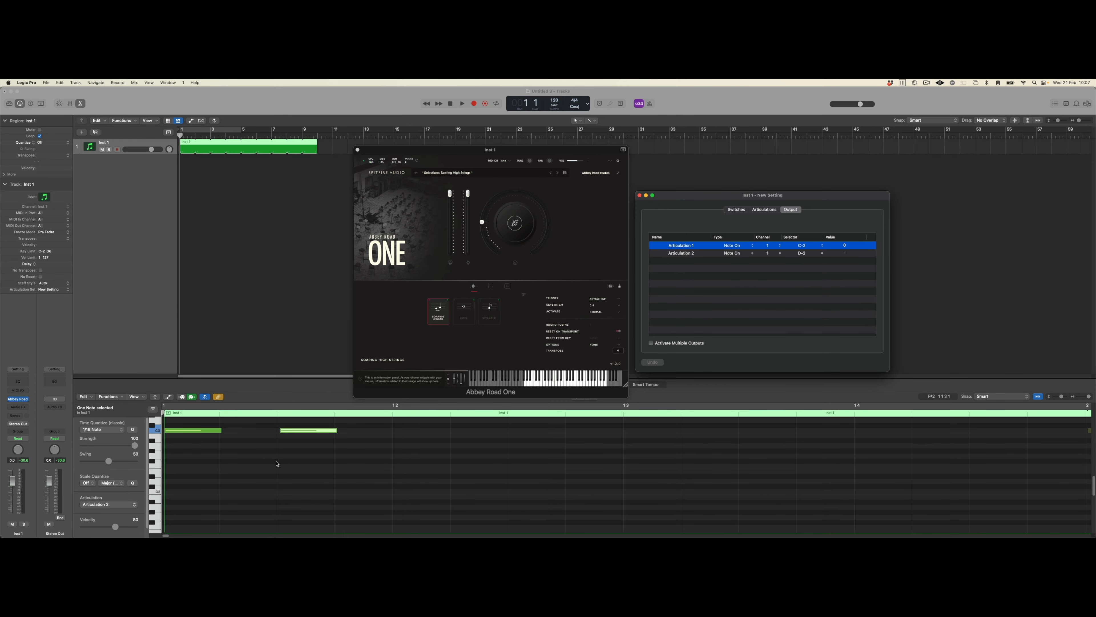
Step: Enlarge the piano roll and check which articulation is assigned to the region's first note
{"action": "left_click", "coordinate": [289, 380]}
{"action": "left_click_drag", "start_coordinate": [289, 380], "coordinate": [285, 247]}
{"action": "left_click", "coordinate": [305, 333]}
{"action": "left_click", "coordinate": [187, 300]}
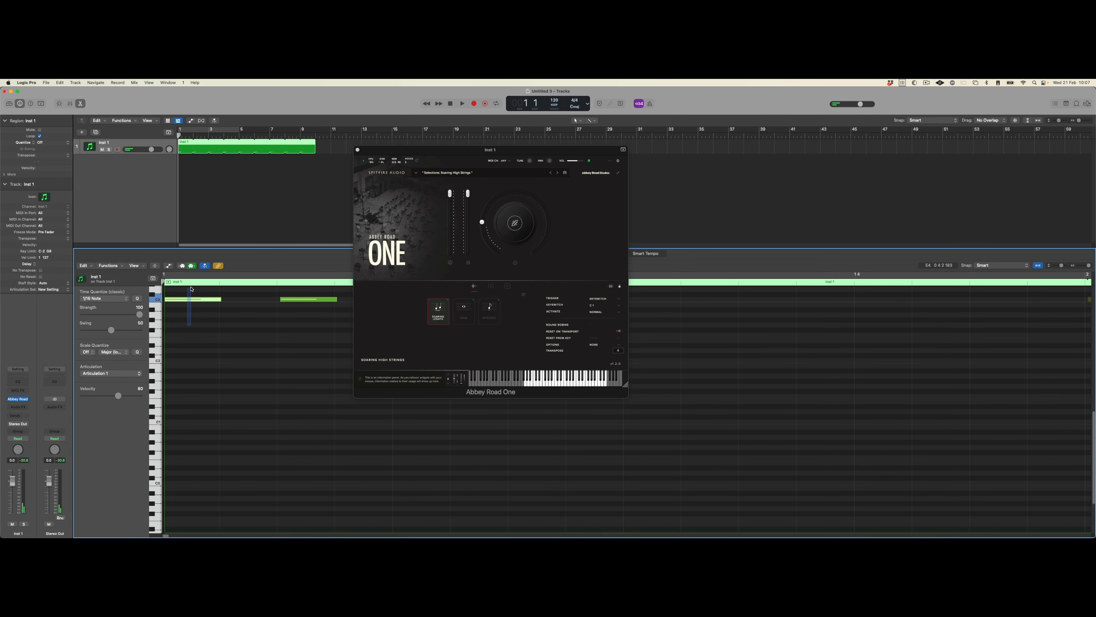
{"action": "left_click", "coordinate": [110, 371]}
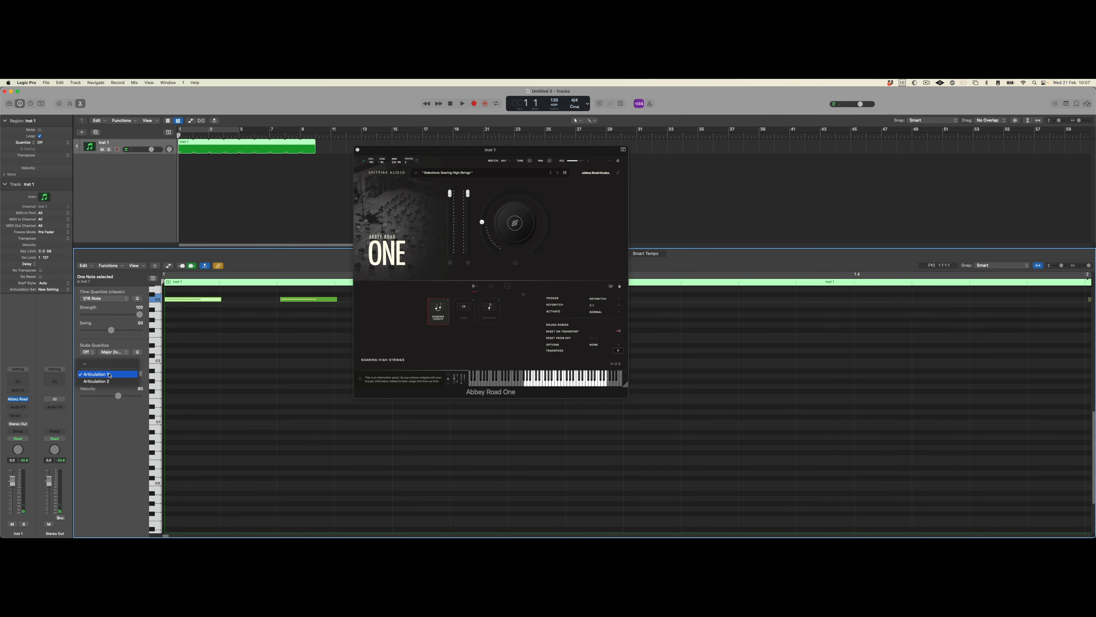
Step: Select the two piano-roll notes alternately to test switching between Articulation 1 and Articulation 2
{"action": "left_click", "coordinate": [307, 314]}
{"action": "left_click_drag", "start_coordinate": [297, 332], "coordinate": [304, 281]}
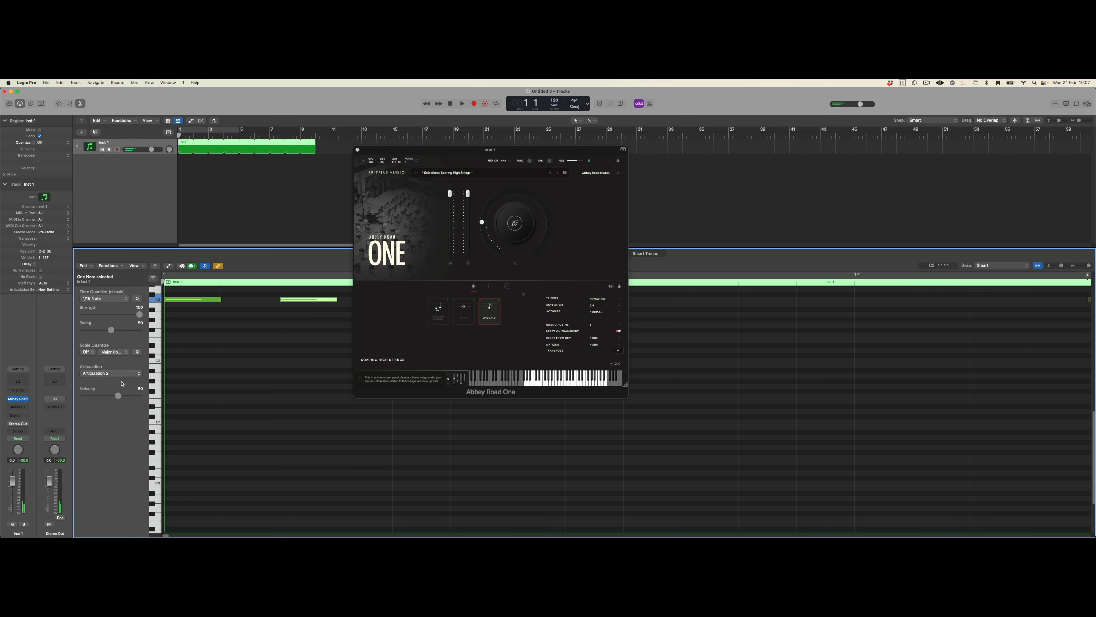
{"action": "left_click_drag", "start_coordinate": [187, 328], "coordinate": [189, 287]}
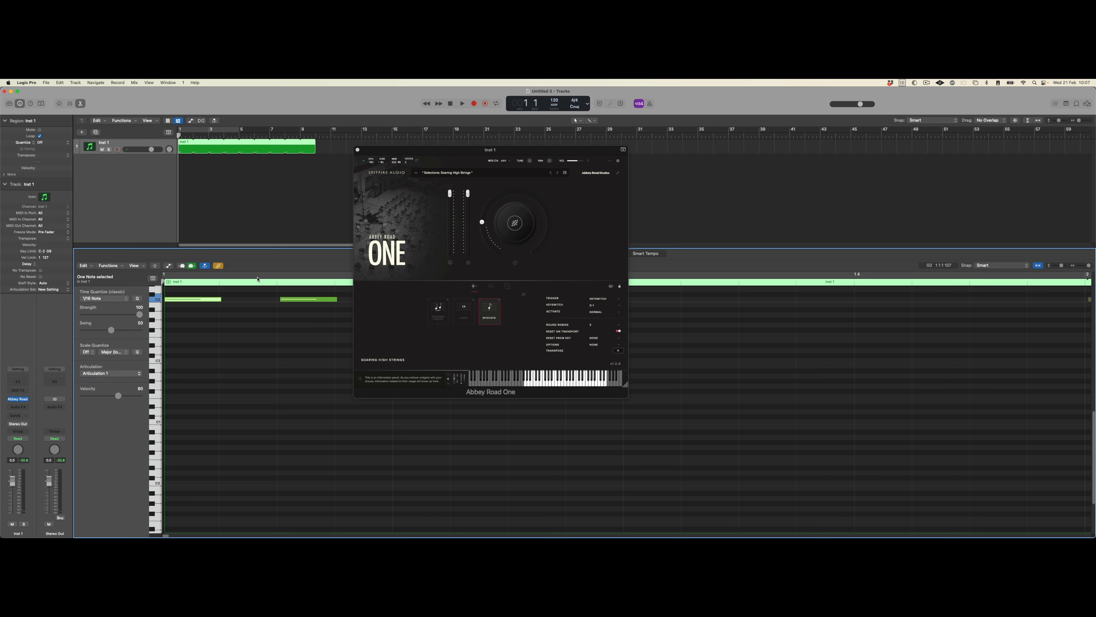
{"action": "left_click", "coordinate": [211, 300]}
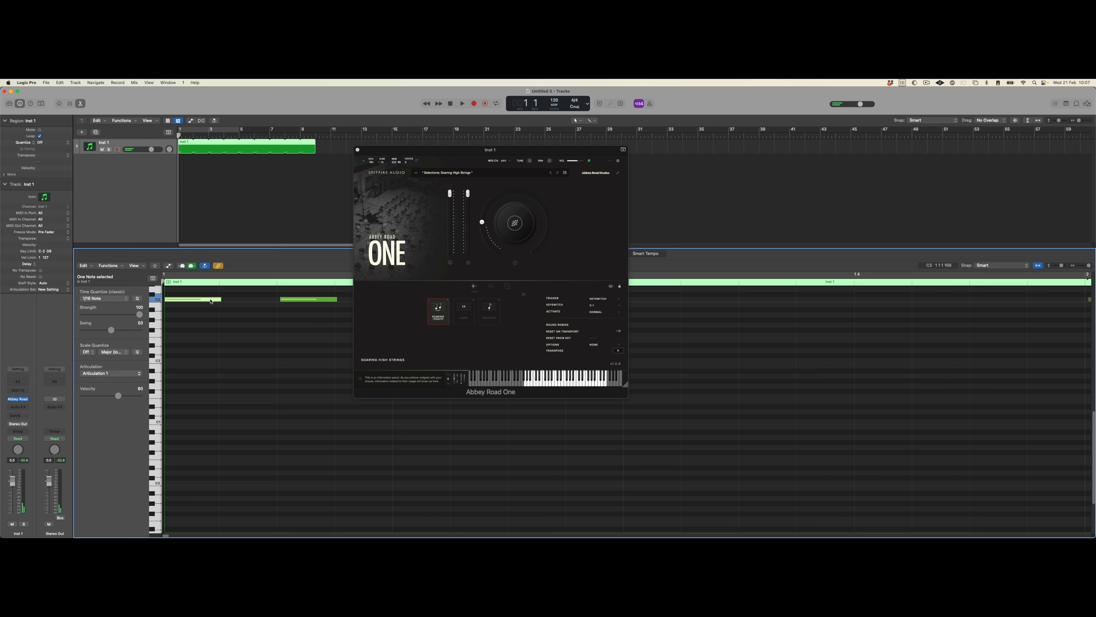
{"action": "left_click", "coordinate": [312, 300]}
{"action": "left_click", "coordinate": [216, 302]}
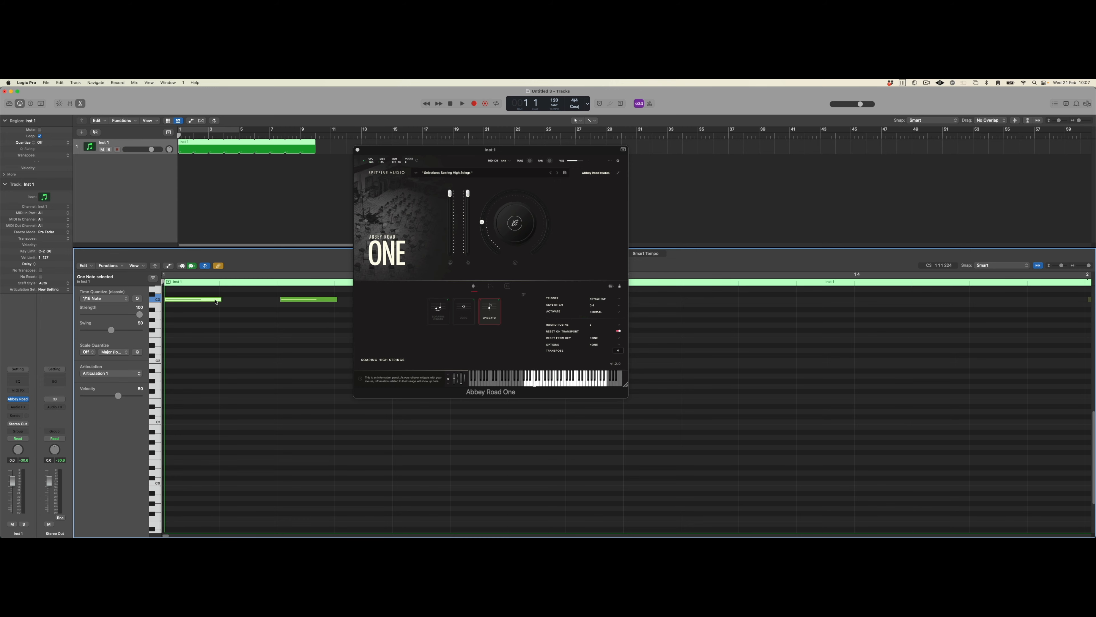
{"action": "left_click", "coordinate": [304, 300]}
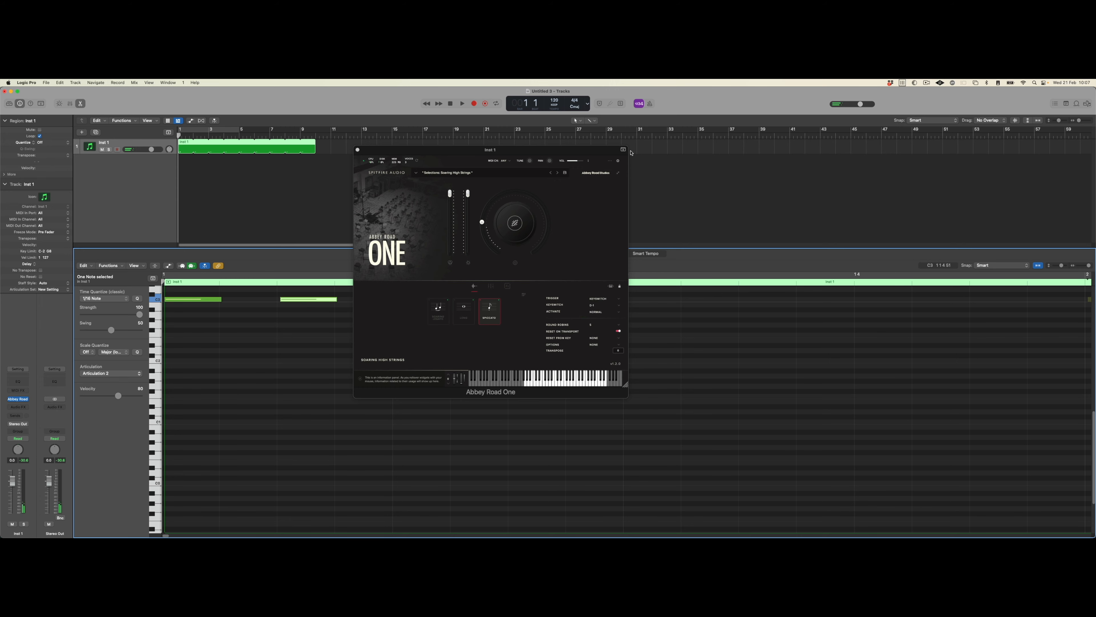
Step: Turn off Switch middle C octave number in the interface settings, save, and examine Spiccato's list of keyswitch notes
{"action": "left_click", "coordinate": [618, 161]}
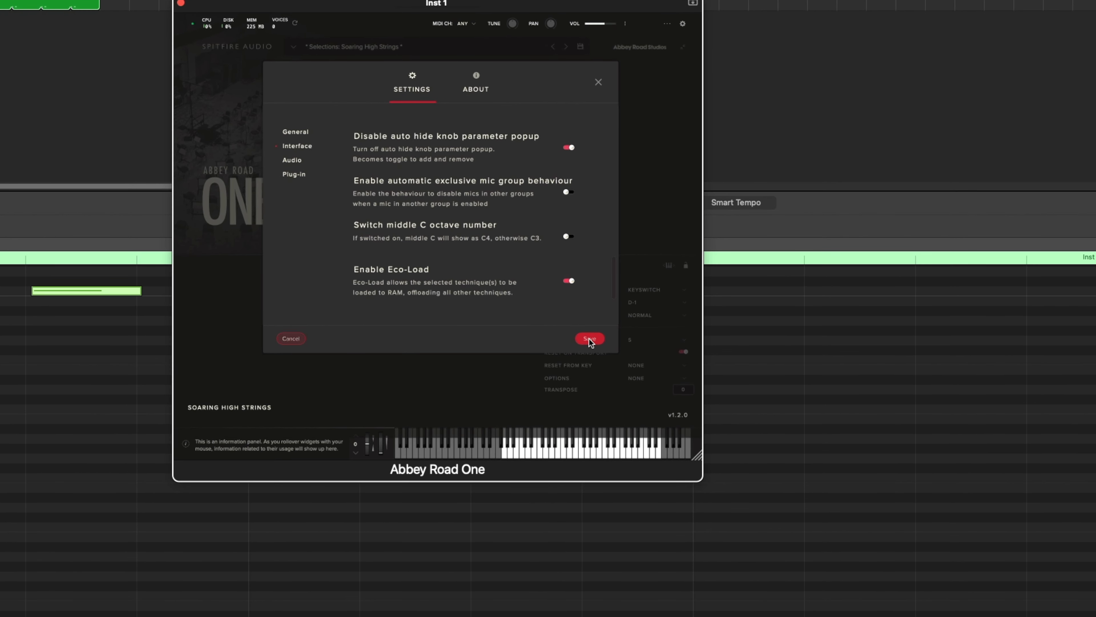
{"action": "left_click", "coordinate": [589, 338]}
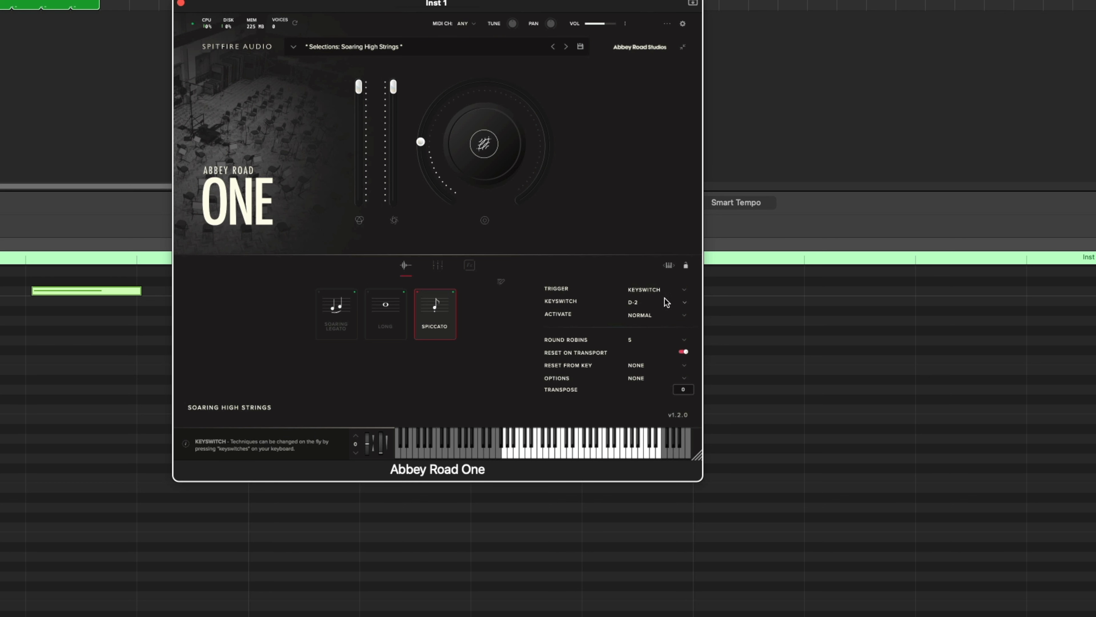
{"action": "left_click", "coordinate": [650, 304]}
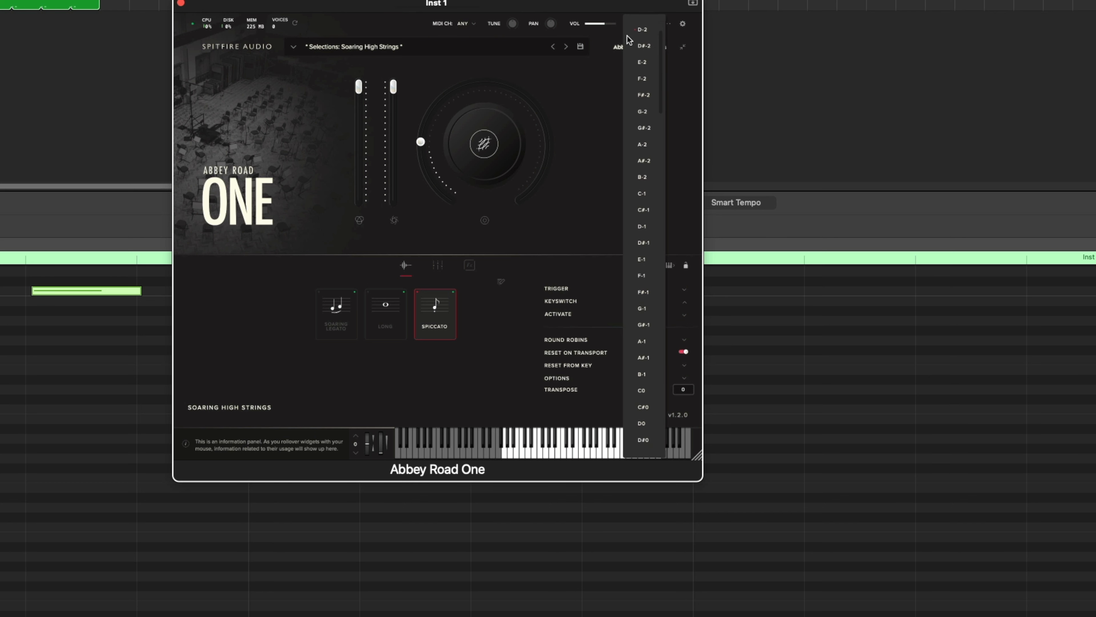
{"action": "left_click", "coordinate": [469, 352]}
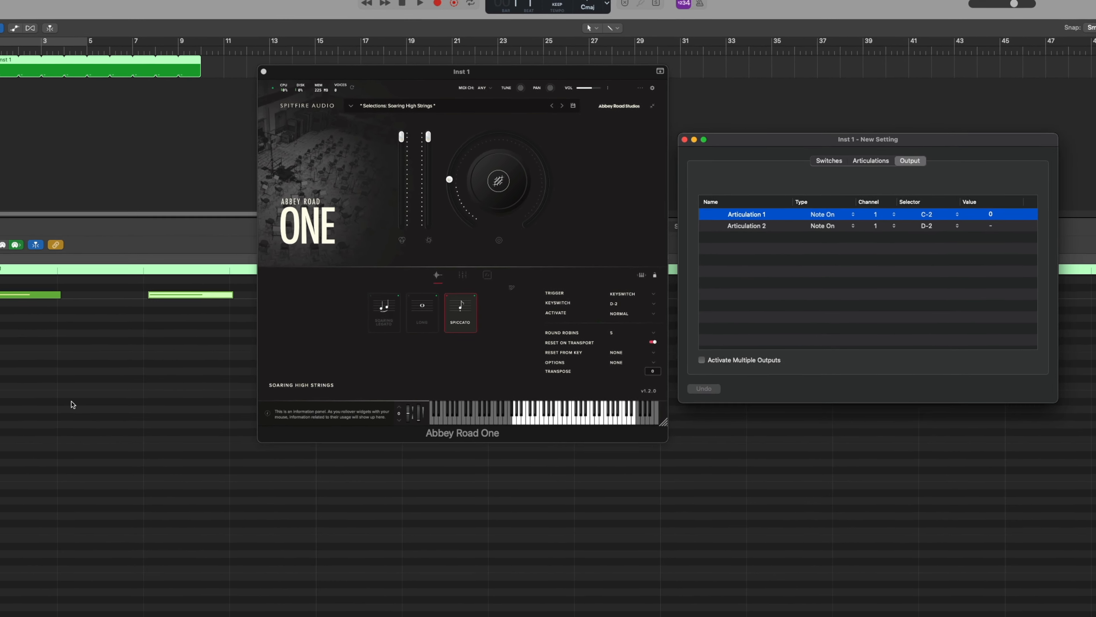
Step: Audition the first and second notes in turn repeatedly to verify articulation switching with the new middle C numbering
{"action": "left_click", "coordinate": [93, 332]}
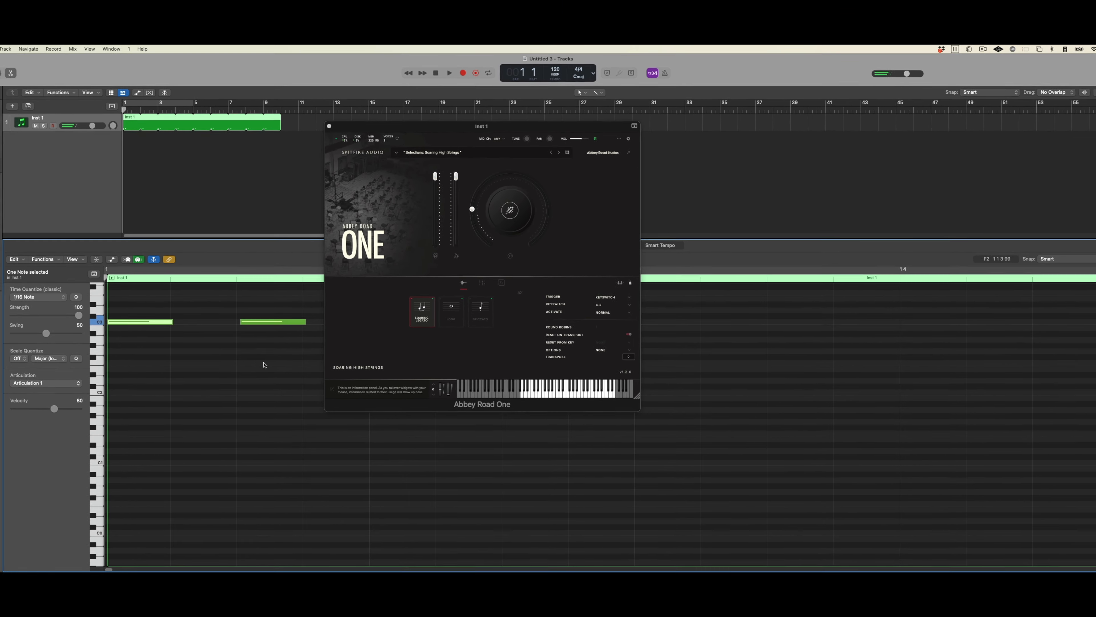
{"action": "left_click_drag", "start_coordinate": [201, 348], "coordinate": [211, 302]}
{"action": "left_click_drag", "start_coordinate": [310, 345], "coordinate": [323, 287]}
{"action": "left_click_drag", "start_coordinate": [171, 350], "coordinate": [198, 301]}
{"action": "left_click_drag", "start_coordinate": [335, 334], "coordinate": [276, 304]}
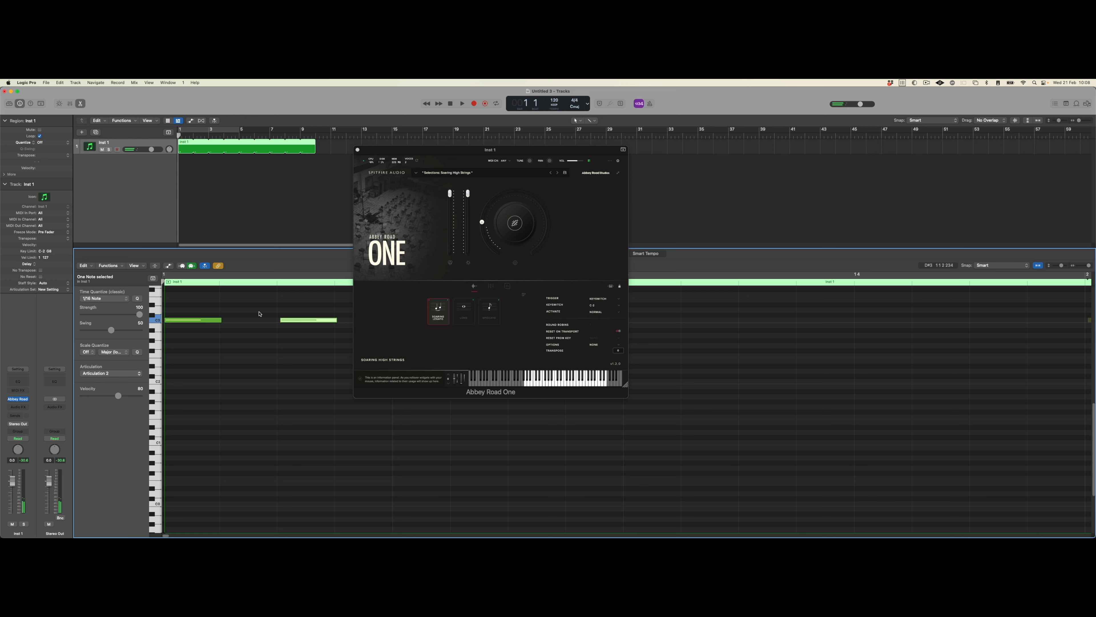
{"action": "left_click_drag", "start_coordinate": [184, 343], "coordinate": [192, 287]}
{"action": "left_click_drag", "start_coordinate": [308, 339], "coordinate": [325, 283]}
{"action": "left_click_drag", "start_coordinate": [197, 345], "coordinate": [203, 294]}
{"action": "left_click_drag", "start_coordinate": [308, 346], "coordinate": [311, 304]}
{"action": "left_click_drag", "start_coordinate": [196, 343], "coordinate": [195, 293]}
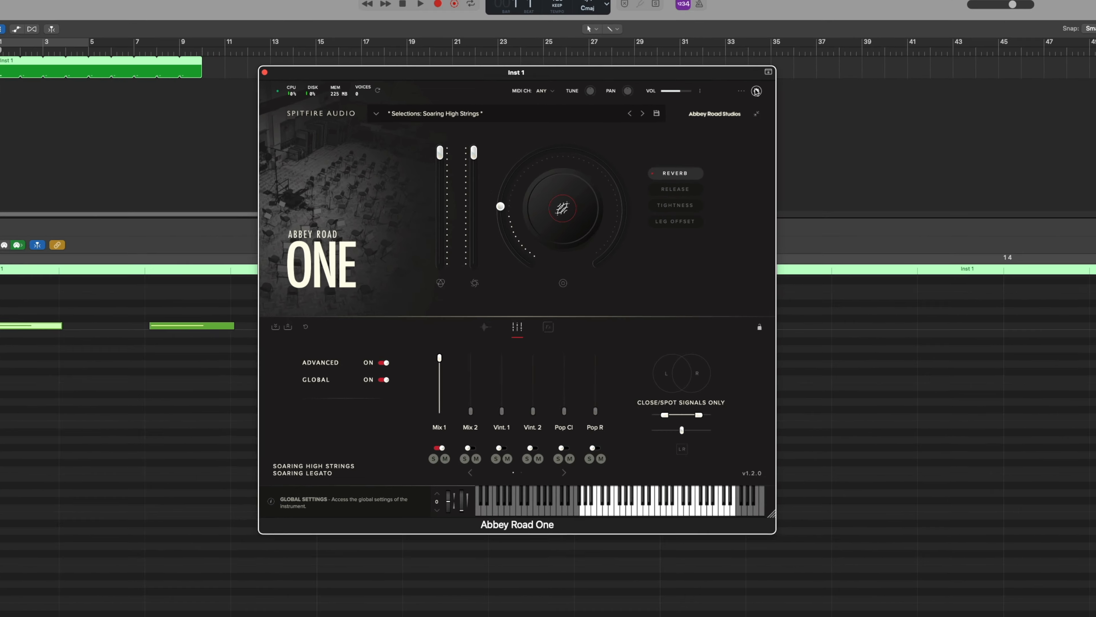
Step: Enable Automatic unload with mixer fader in Abbey Road One's interface settings and save
{"action": "left_click", "coordinate": [689, 163]}
{"action": "left_click", "coordinate": [326, 170]}
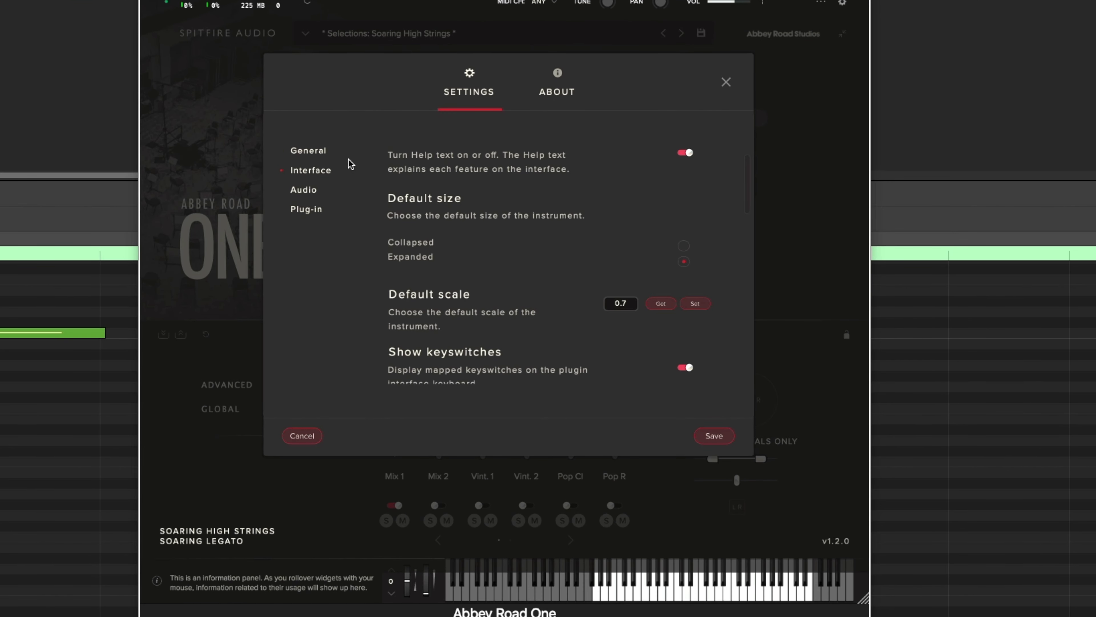
{"action": "scroll", "coordinate": [561, 282], "scroll_direction": "down", "scroll_amount": 5}
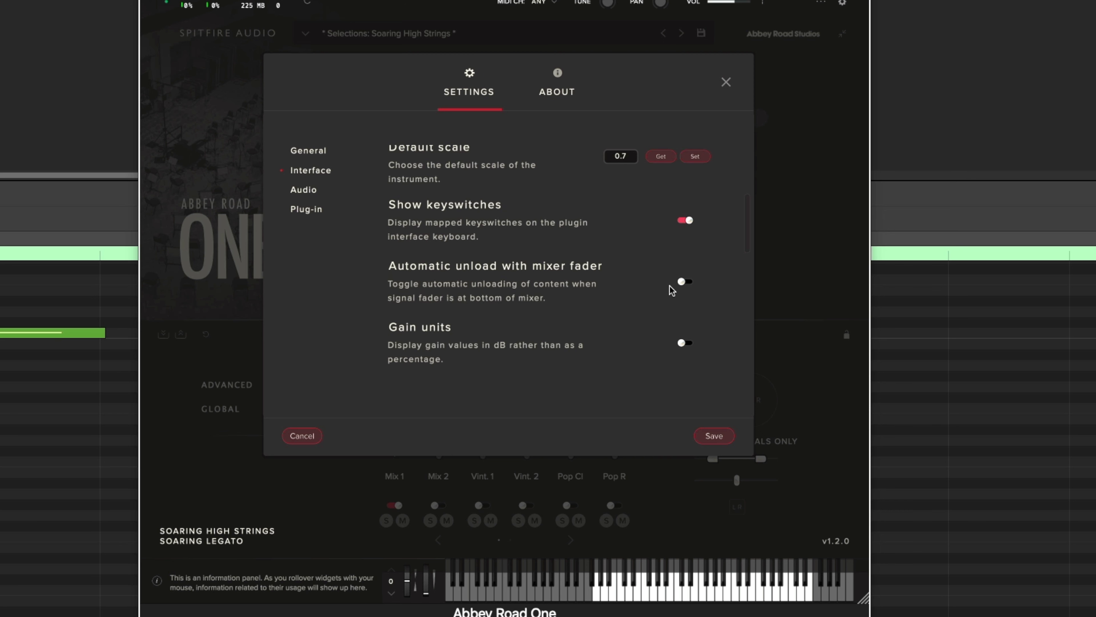
{"action": "left_click", "coordinate": [711, 436]}
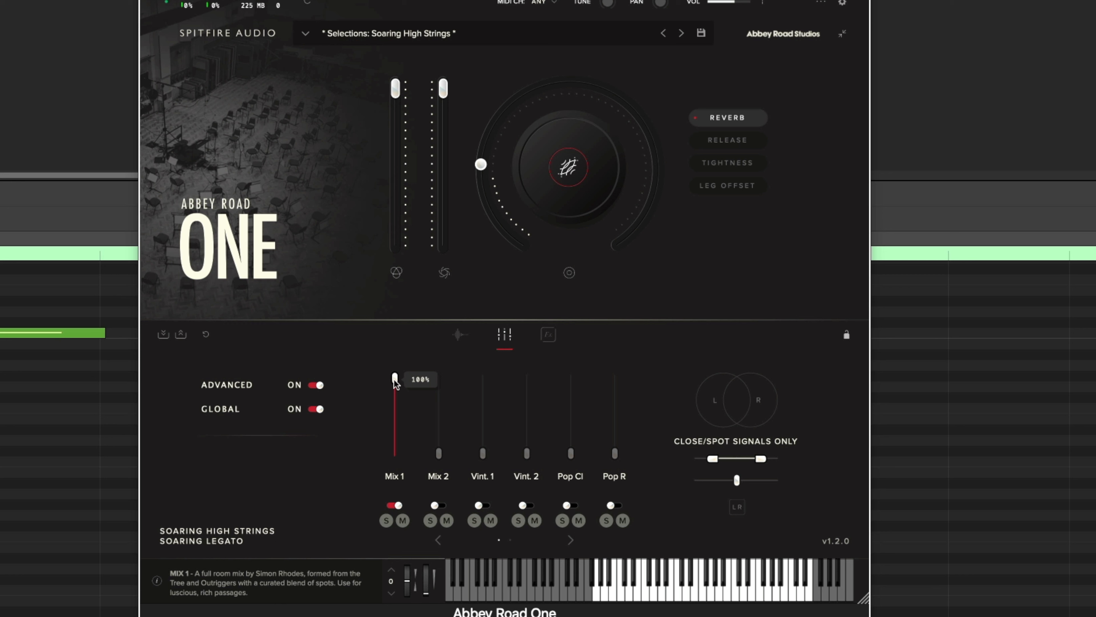
Step: Lower the Mix 1 signal fader to zero and raise it back to full level
{"action": "left_click_drag", "start_coordinate": [395, 382], "coordinate": [408, 479]}
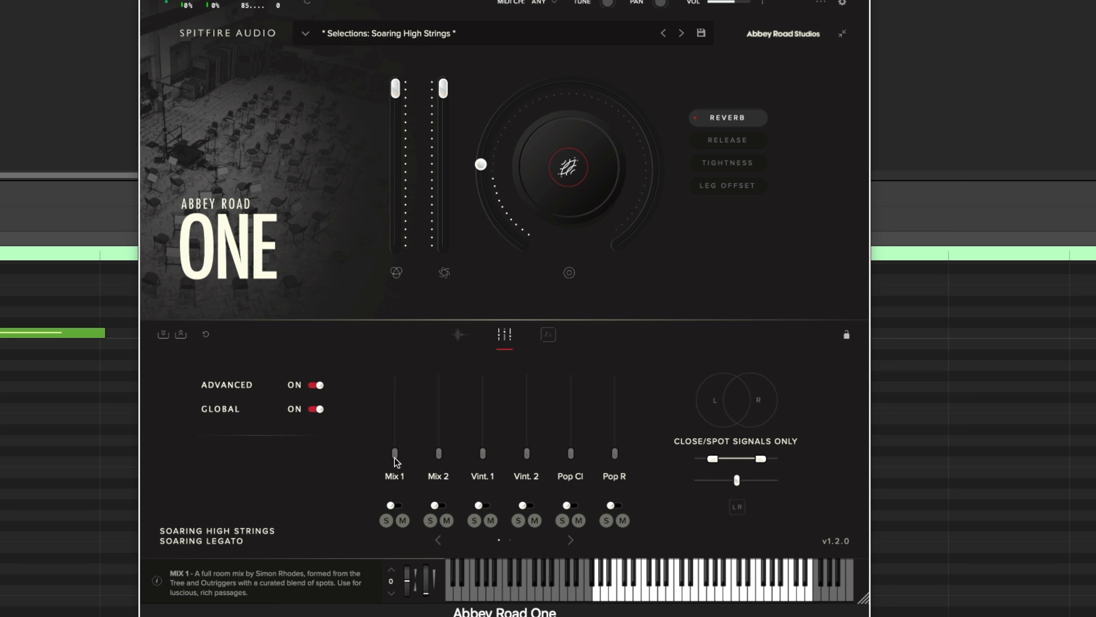
{"action": "left_click_drag", "start_coordinate": [396, 461], "coordinate": [395, 379]}
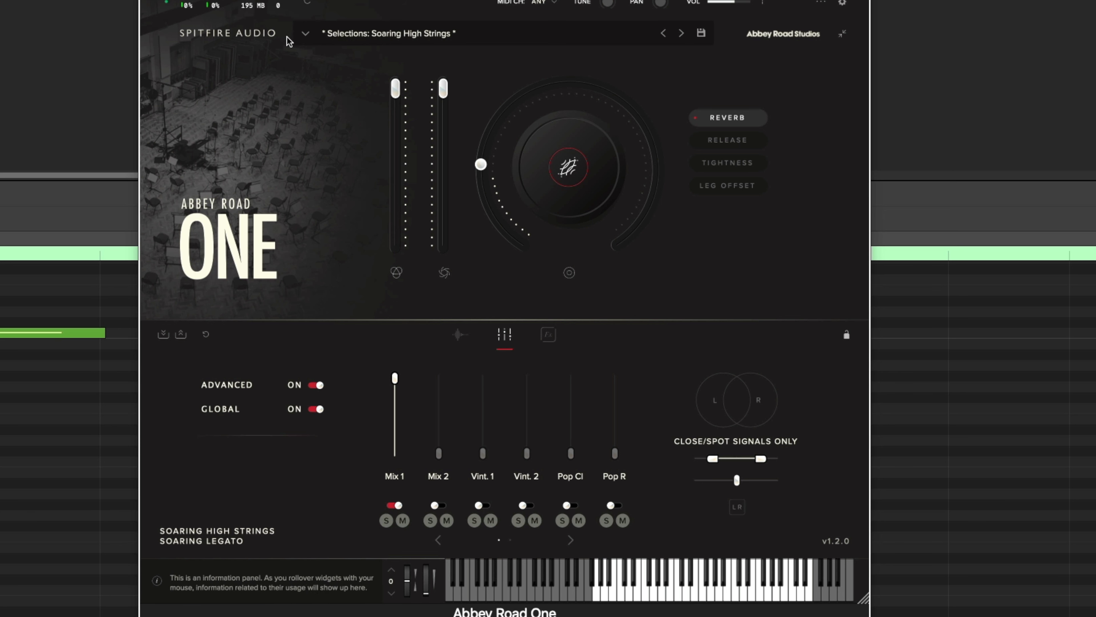
Step: Turn off Automatic unload with mixer fader in the interface settings, save, and lower the Mix 1 fader to zero
{"action": "left_click", "coordinate": [843, 3]}
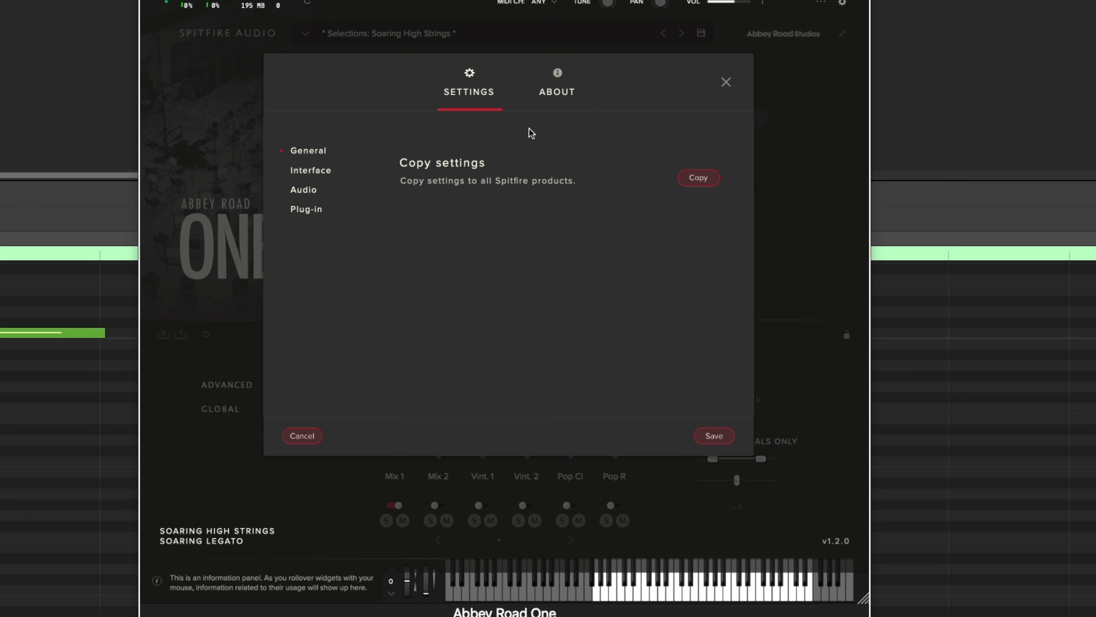
{"action": "left_click", "coordinate": [333, 172]}
{"action": "left_click", "coordinate": [685, 280]}
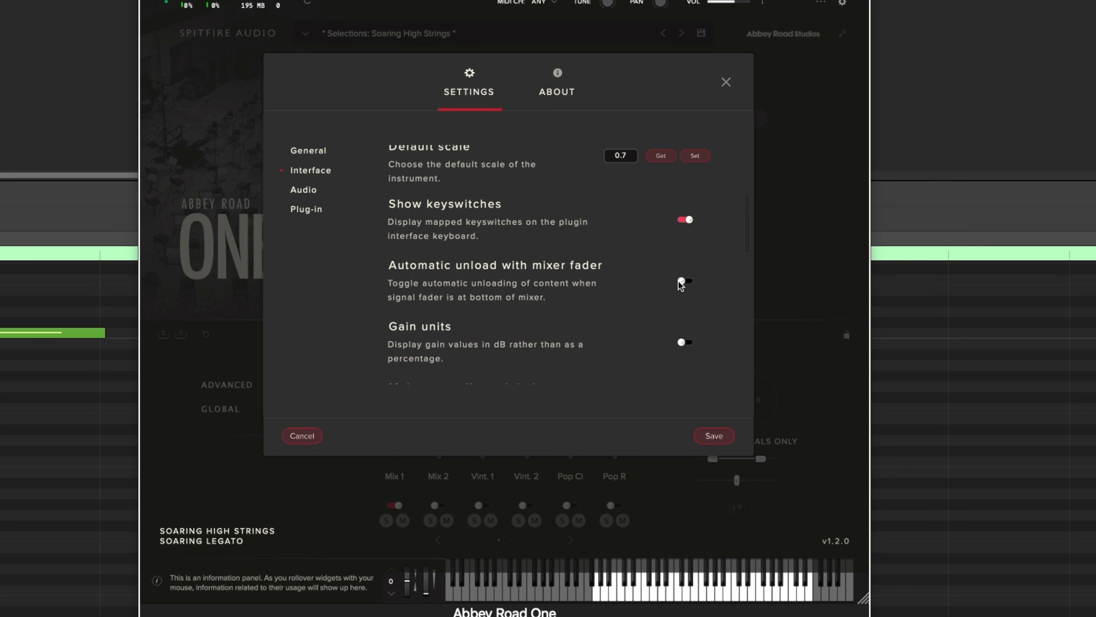
{"action": "left_click", "coordinate": [714, 435]}
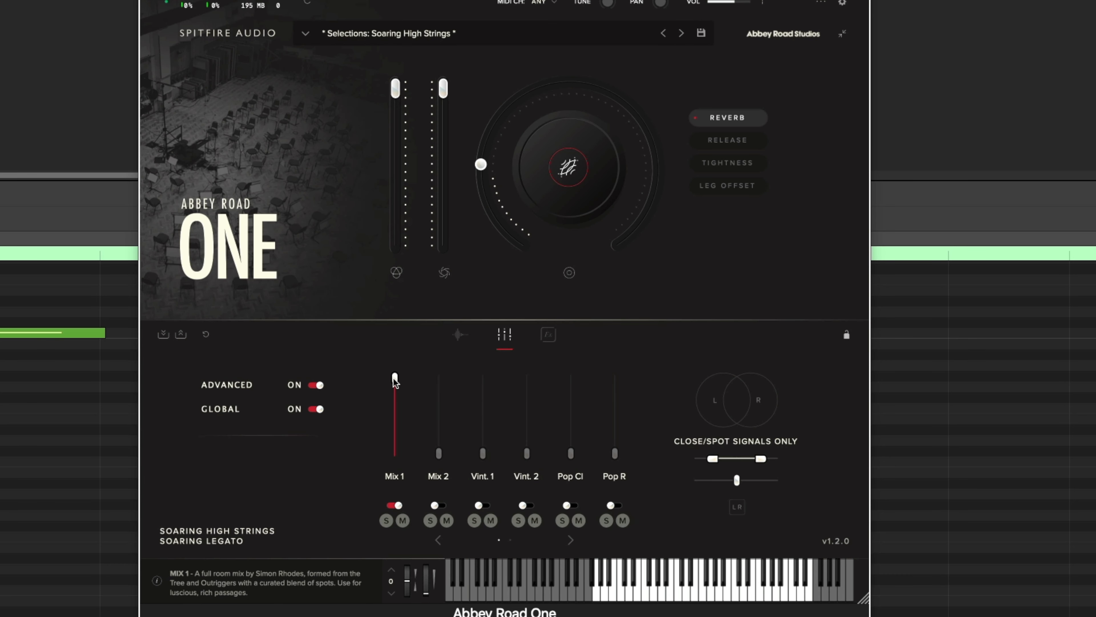
{"action": "left_click_drag", "start_coordinate": [394, 379], "coordinate": [389, 508]}
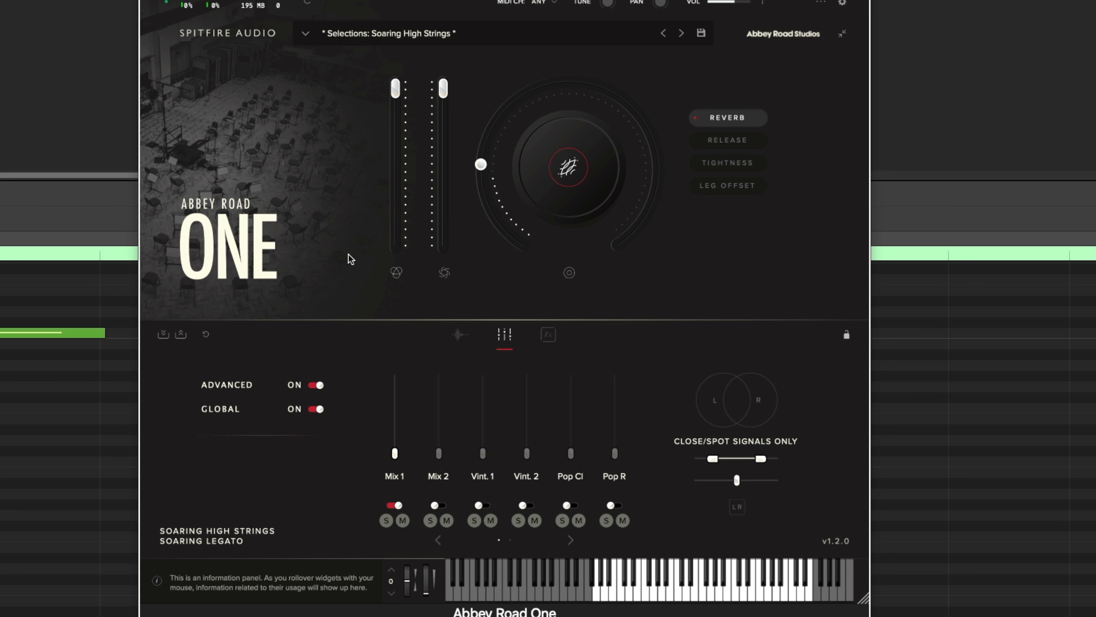
Step: Check the Close fader's MIDI CC options and remove the MIDI CC assignment from the Tree 1 fader
{"action": "mouse_move", "coordinate": [396, 452]}
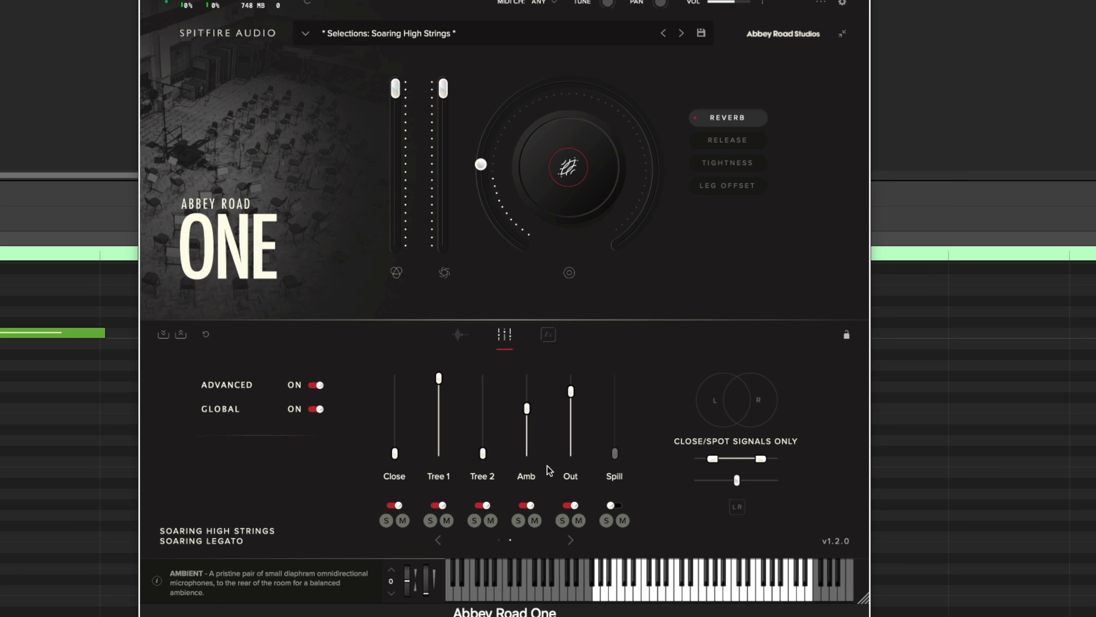
{"action": "right_click", "coordinate": [395, 454]}
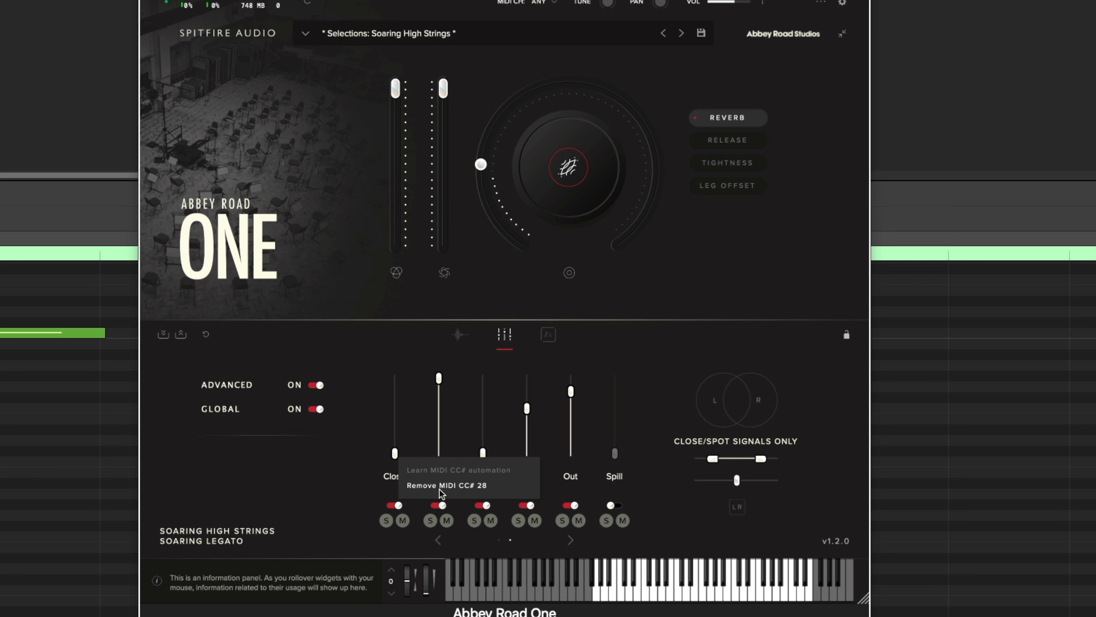
{"action": "right_click", "coordinate": [438, 378]}
{"action": "left_click", "coordinate": [466, 408]}
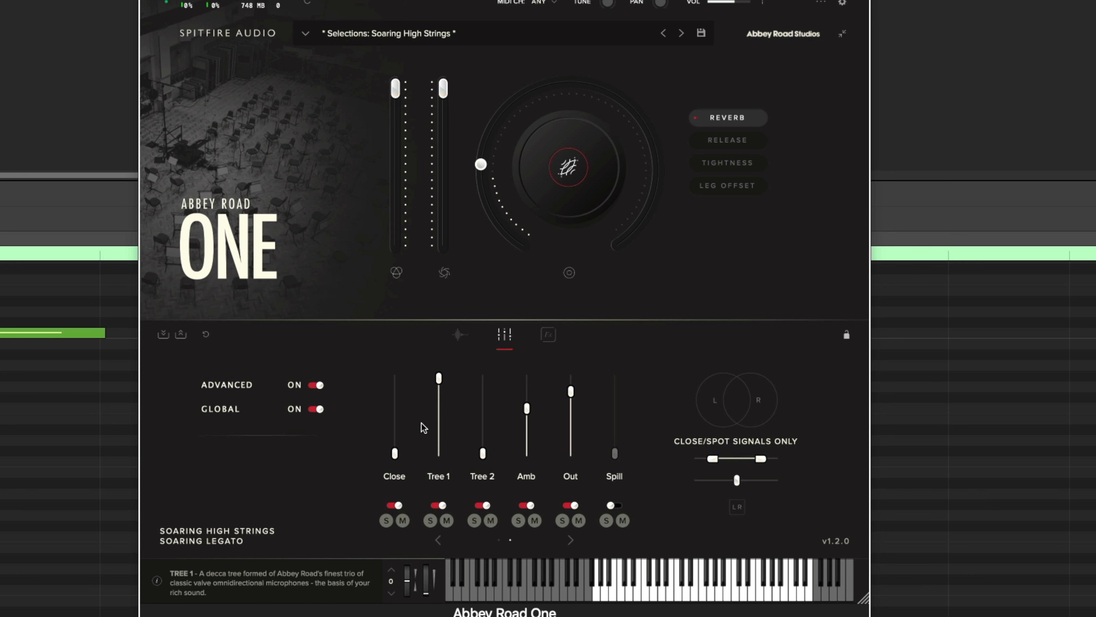
Step: Raise the Close fader to full, lower Amb to zero, and reduce Tree 1 to about two thirds and Out to about one third
{"action": "left_click_drag", "start_coordinate": [394, 454], "coordinate": [395, 378]}
{"action": "left_click_drag", "start_coordinate": [526, 410], "coordinate": [534, 454]}
{"action": "left_click_drag", "start_coordinate": [439, 378], "coordinate": [446, 403]}
{"action": "left_click_drag", "start_coordinate": [571, 392], "coordinate": [579, 430]}
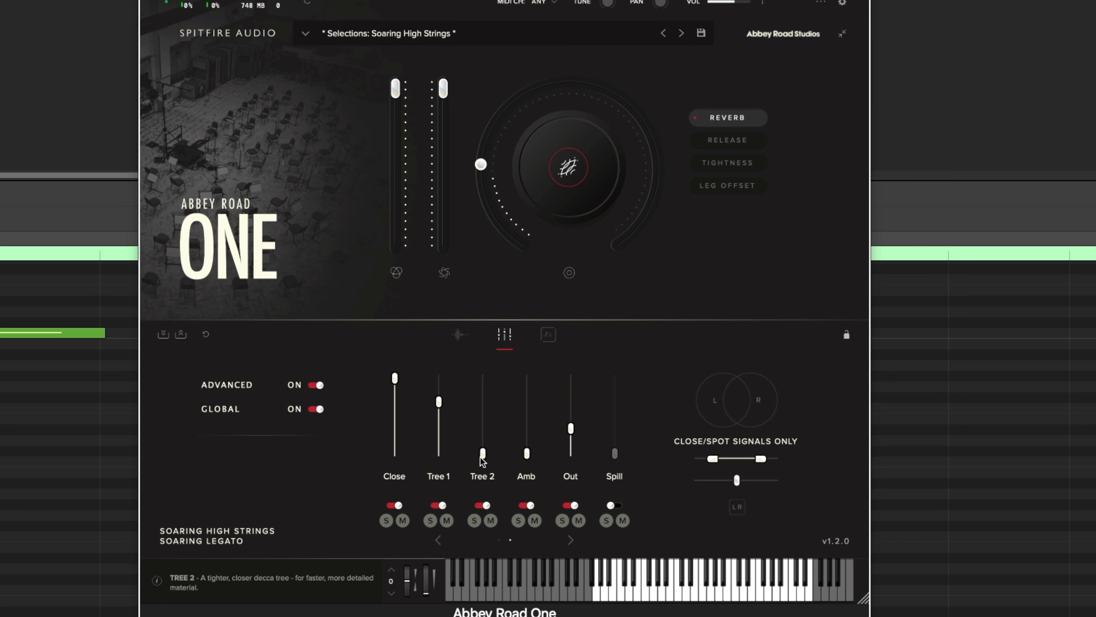
Step: Mute the Amb signal in the mixer
{"action": "left_click", "coordinate": [431, 520]}
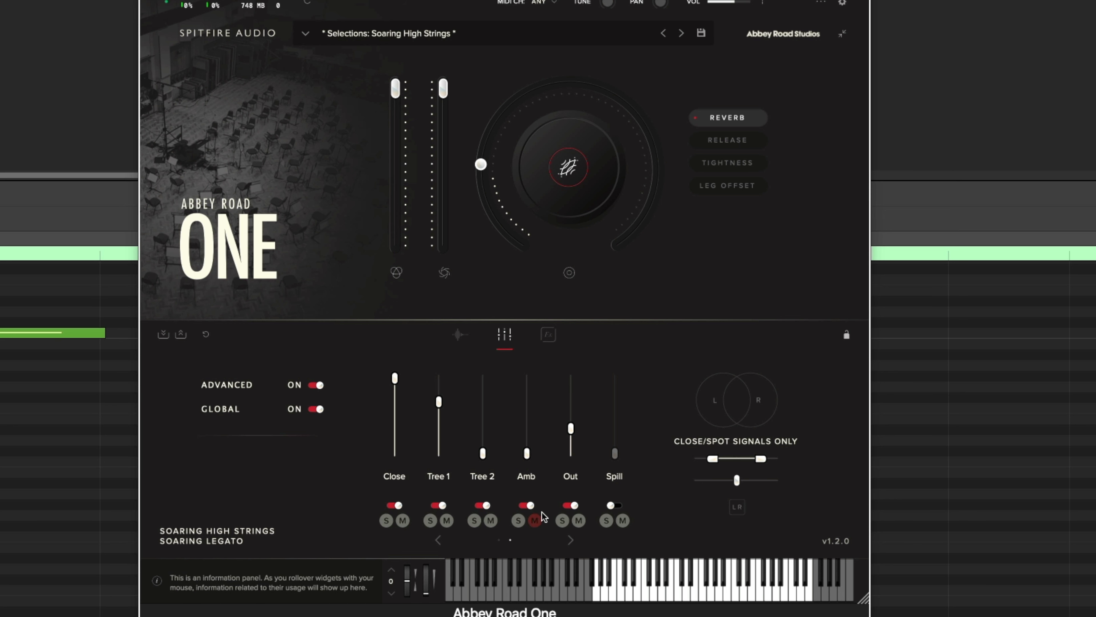